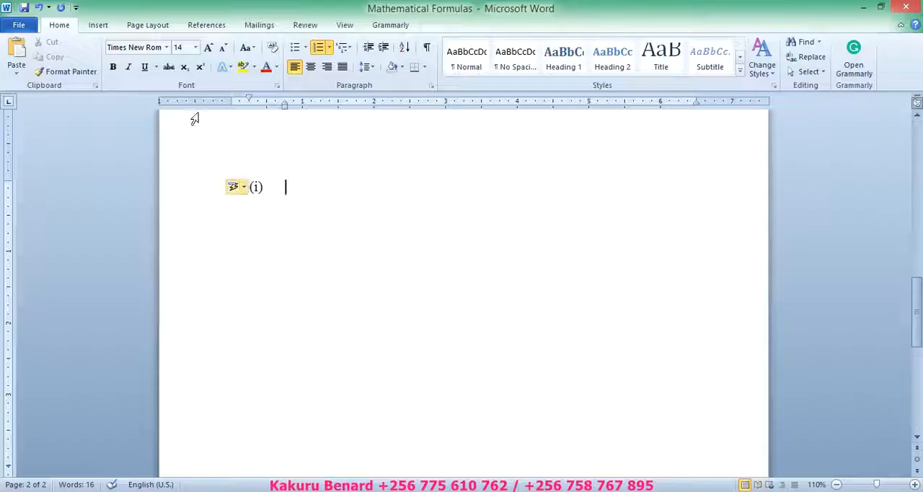
Step: Insert a Microsoft Equation 3.0 object at item (i) and close the MathType help window
click(98, 25)
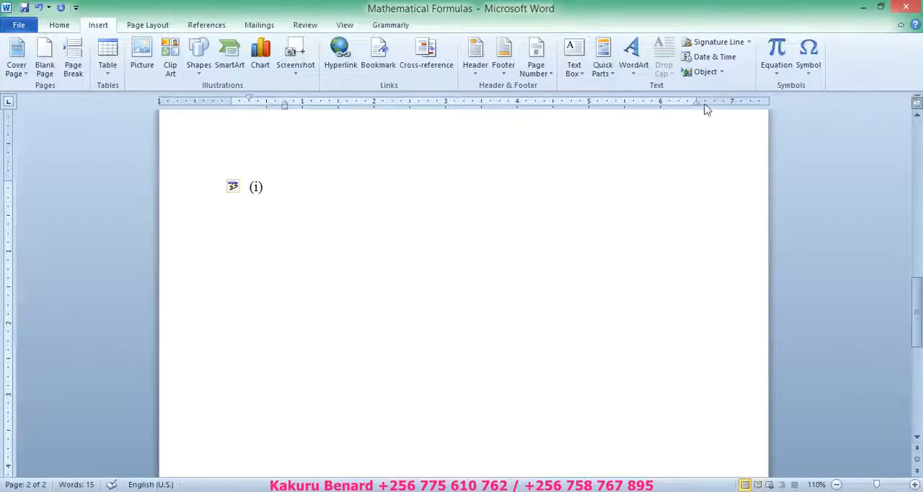
click(697, 73)
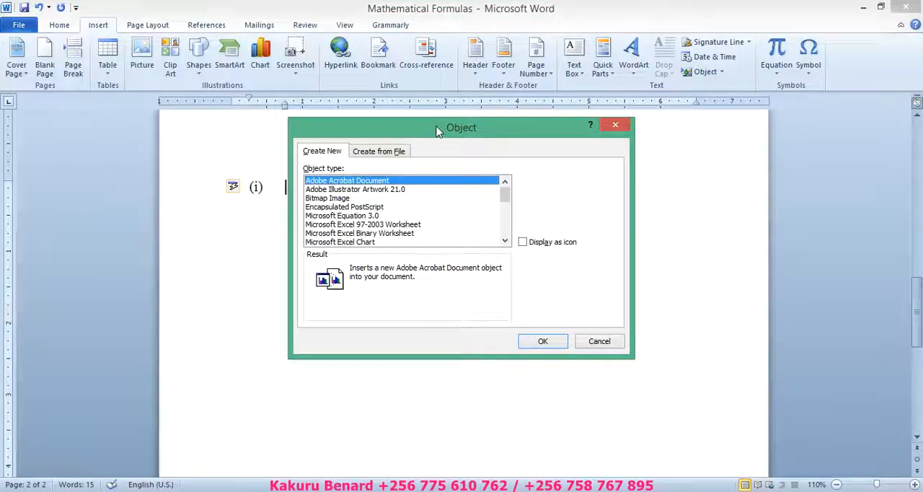
click(323, 215)
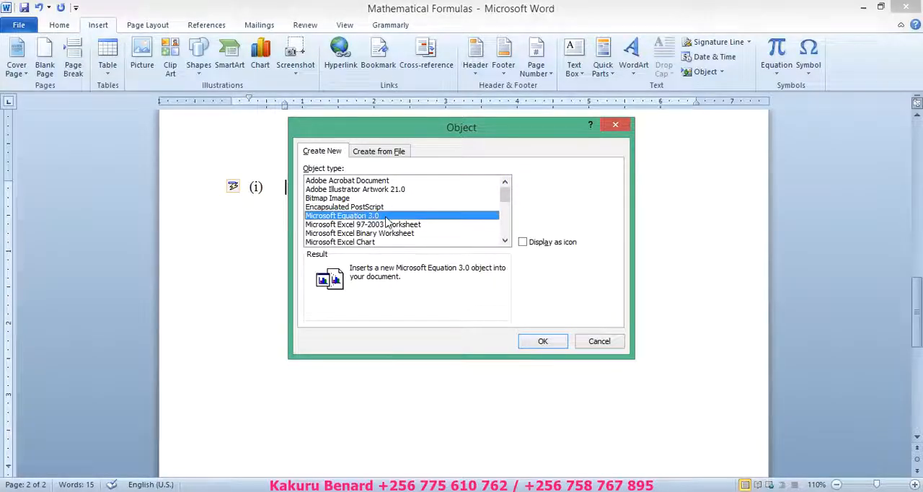
click(540, 342)
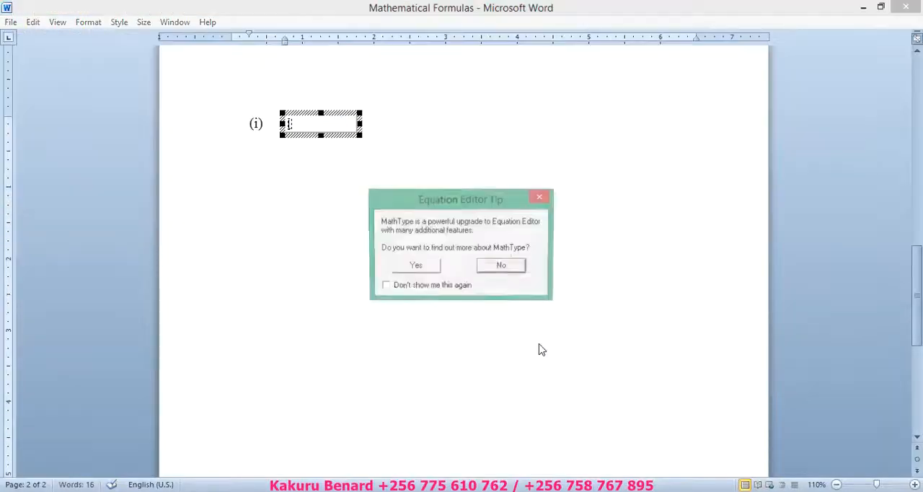
click(423, 269)
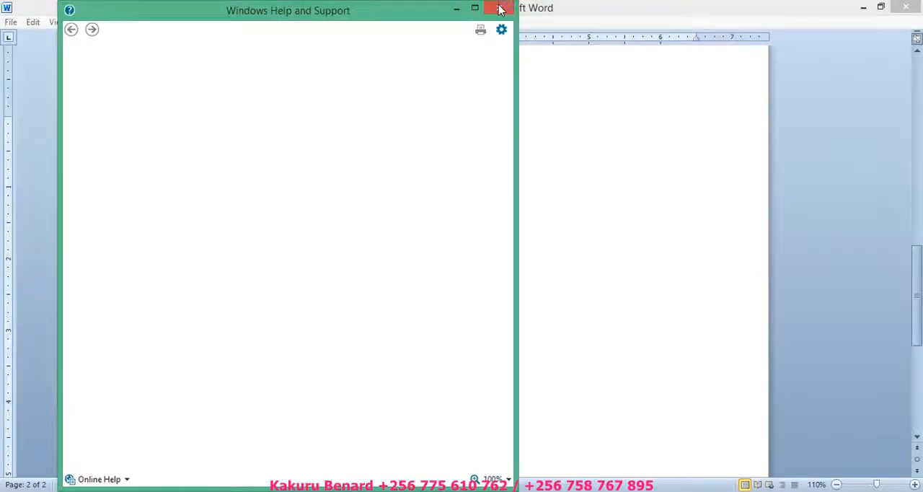
click(496, 7)
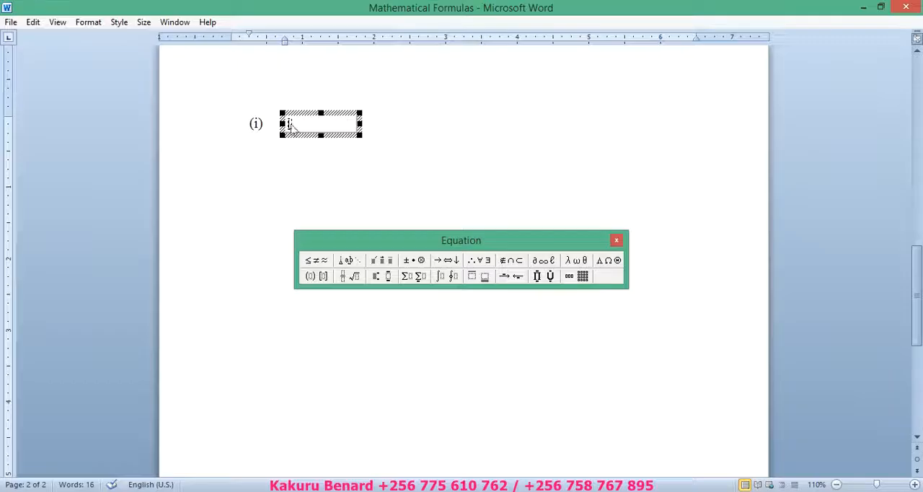
Step: Enlarge the equation frame and insert a definite integral with upper limit x and lower limit y
drag(363, 137, 379, 152)
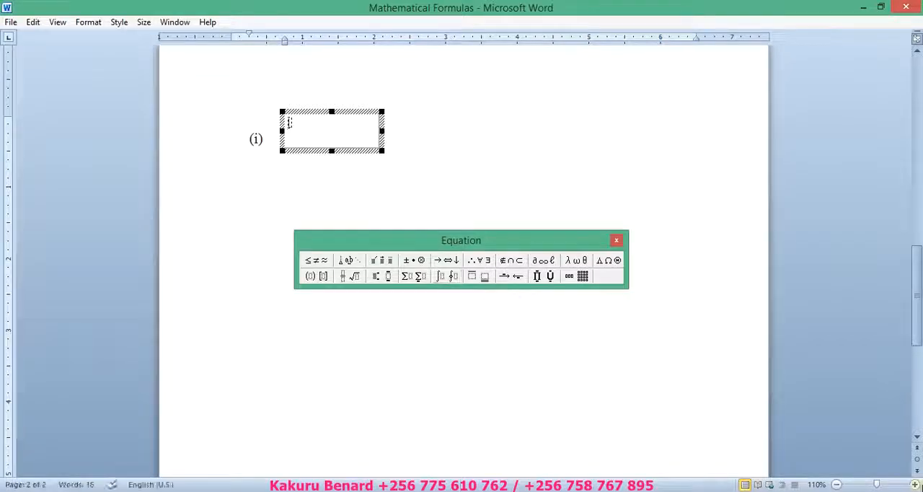
click(915, 485)
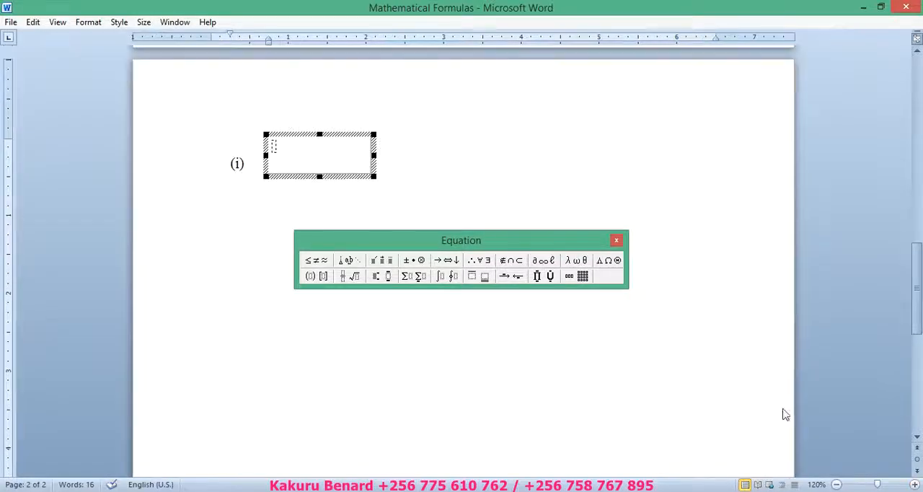
click(444, 276)
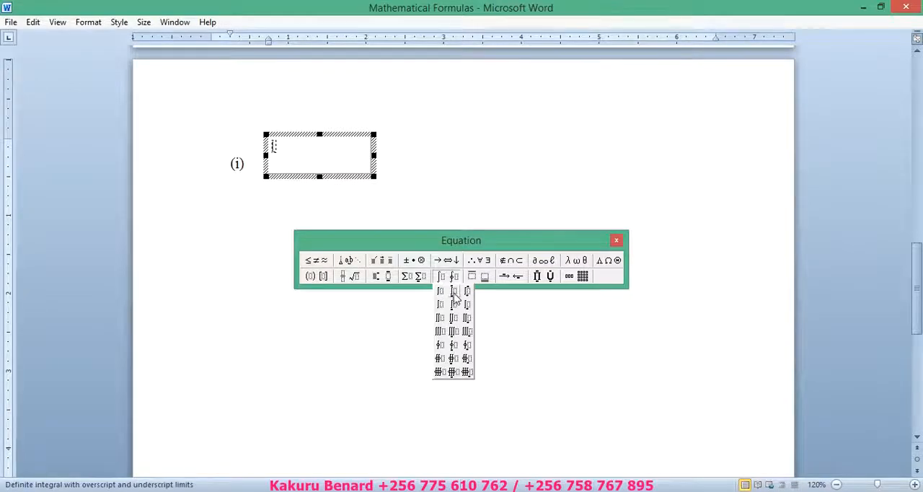
click(455, 296)
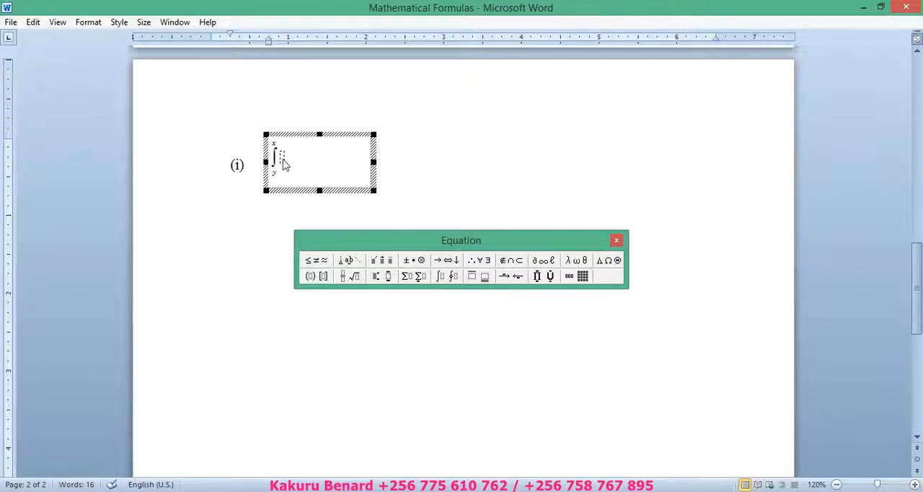
Step: Enter cos followed by the lowercase Greek letter λ as the start of the integrand
text(cos)
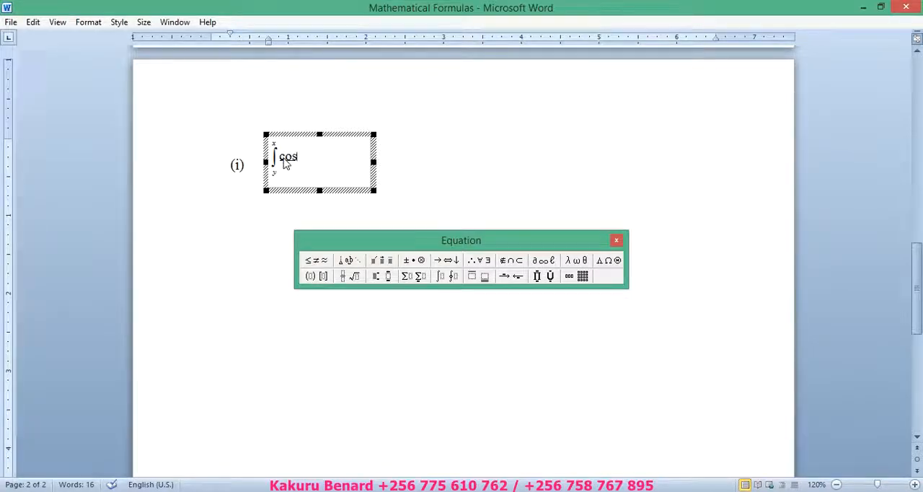
click(577, 267)
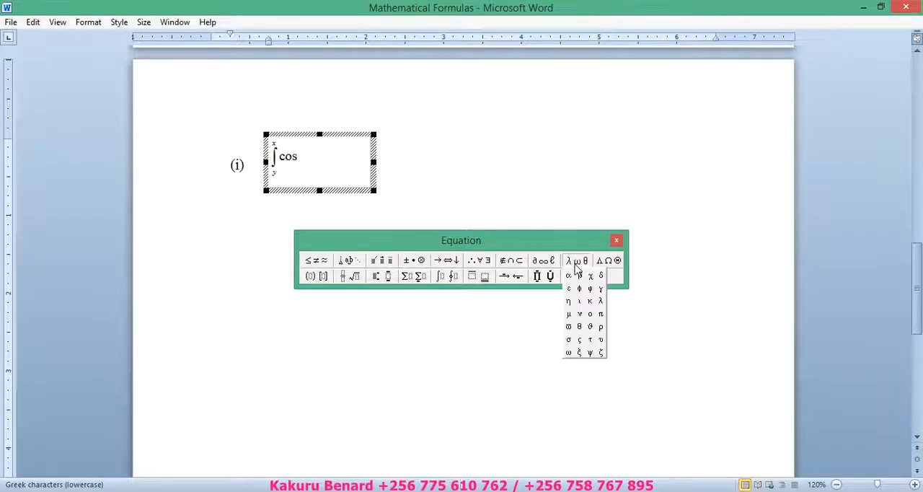
click(602, 301)
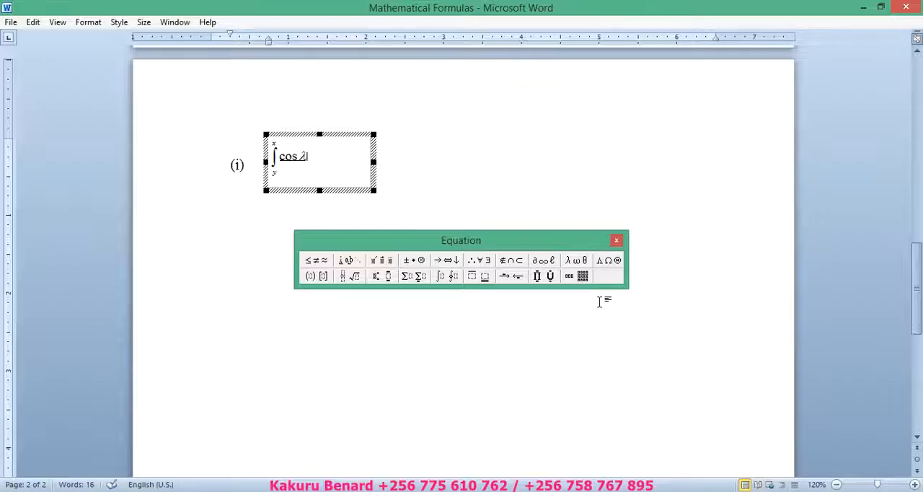
Step: Widen the item (i) equation frame and move the floating Equation palette clear of it
drag(378, 193, 416, 205)
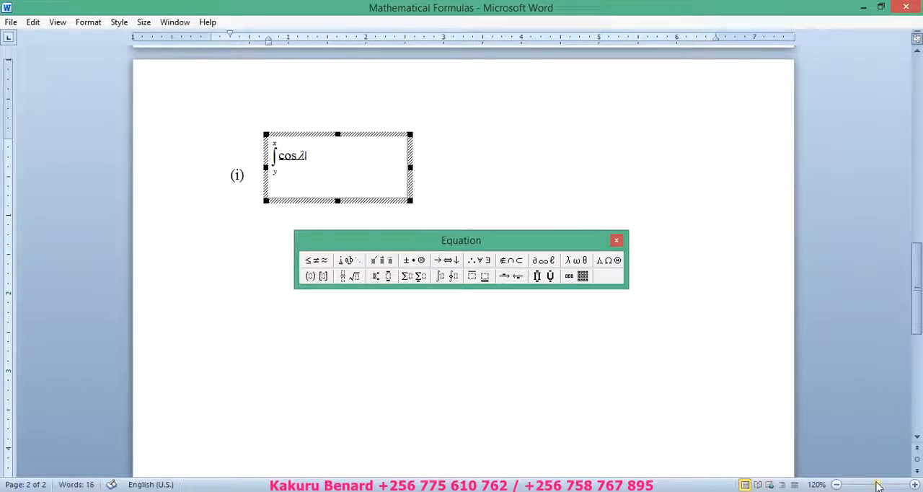
click(914, 485)
click(915, 485)
click(915, 485)
click(915, 486)
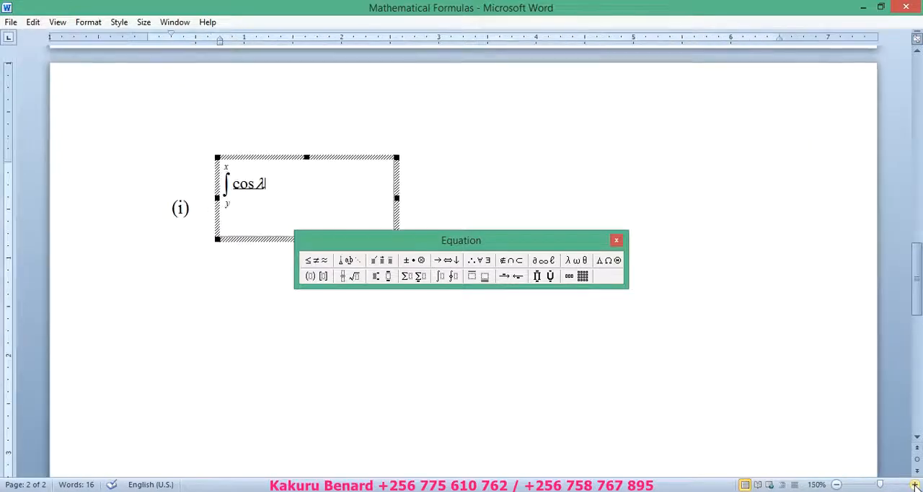
click(914, 485)
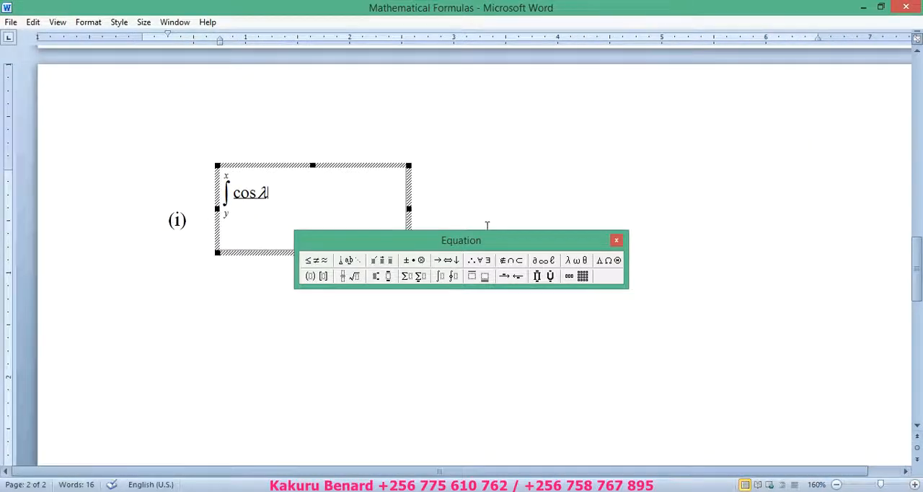
drag(481, 242, 614, 372)
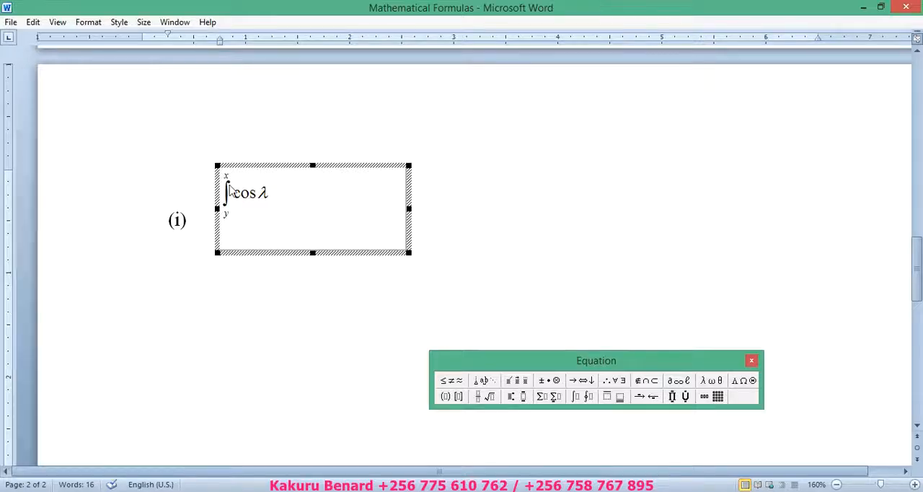
Step: Continue the integrand after cos λ with (x − t)y(t)dt
text(()
text(x-)
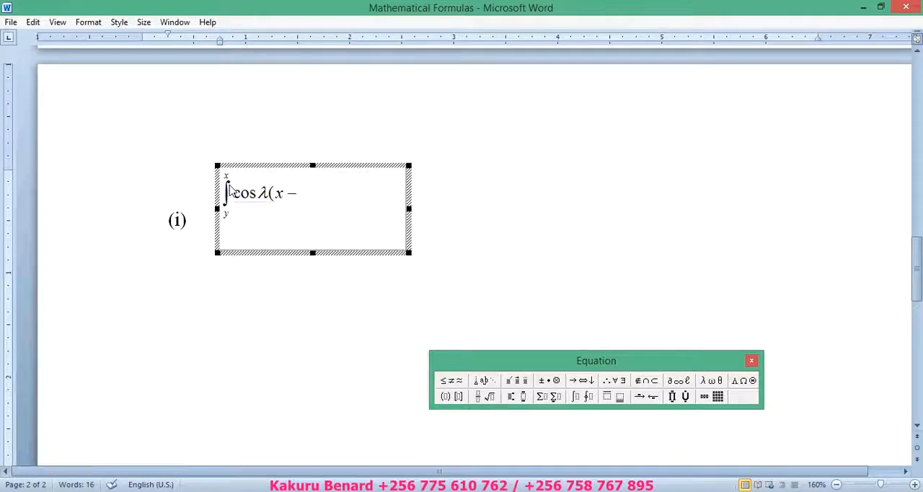
text(t)
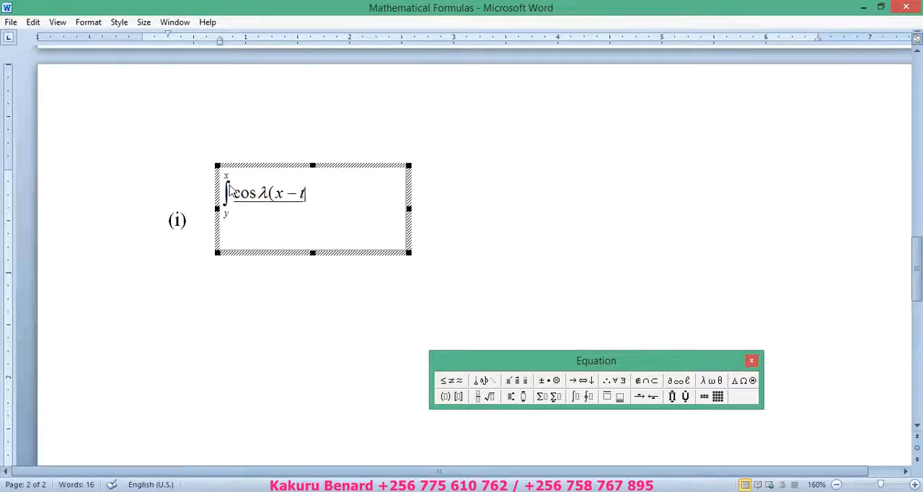
text()y)
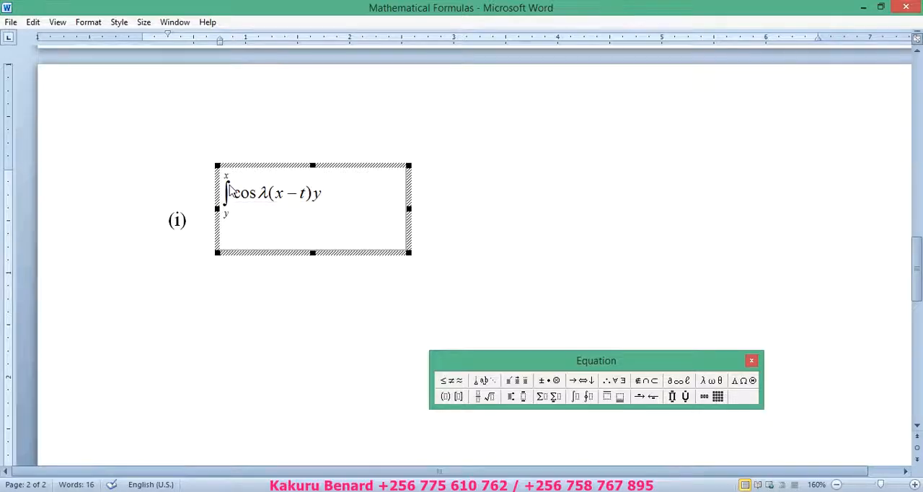
text((t))
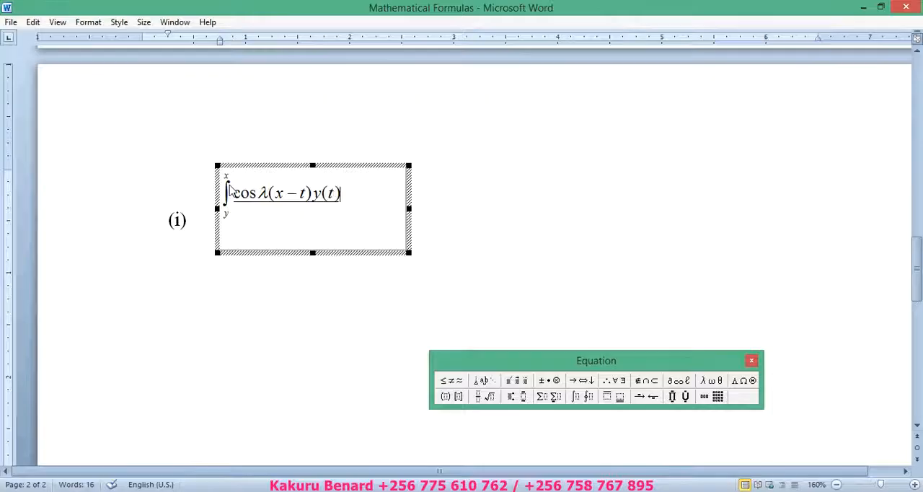
text(dt)
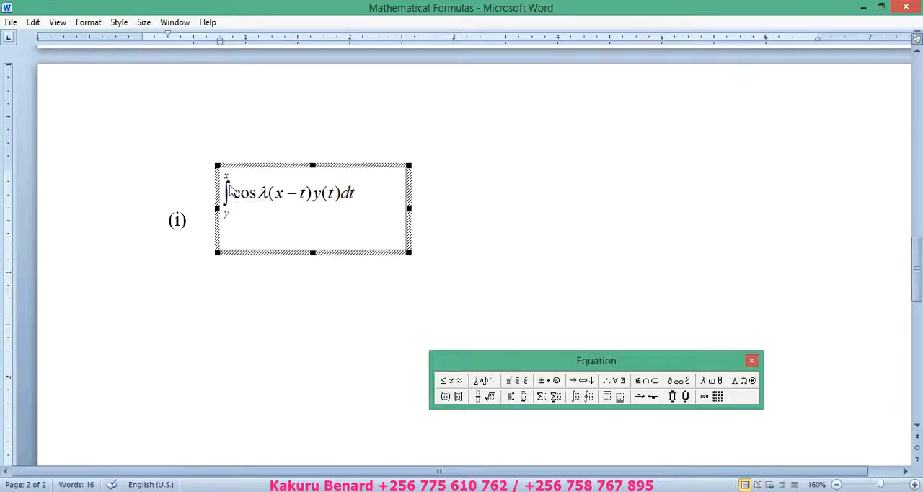
text(=)
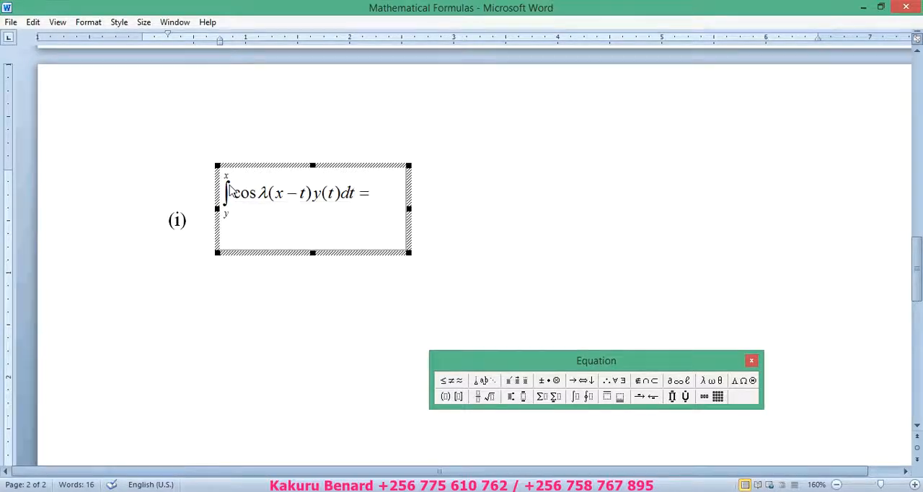
text(f(x))
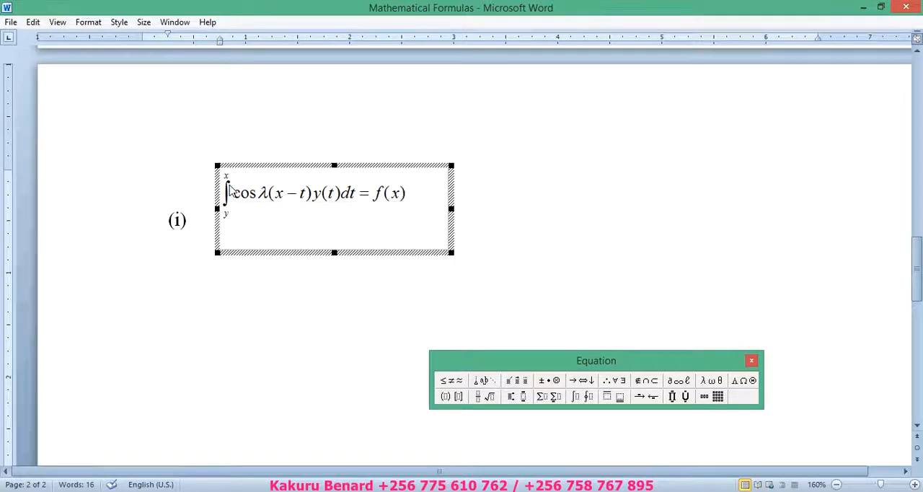
Step: Complete the item (i) equation with = f(x) and return to the document text
click(482, 215)
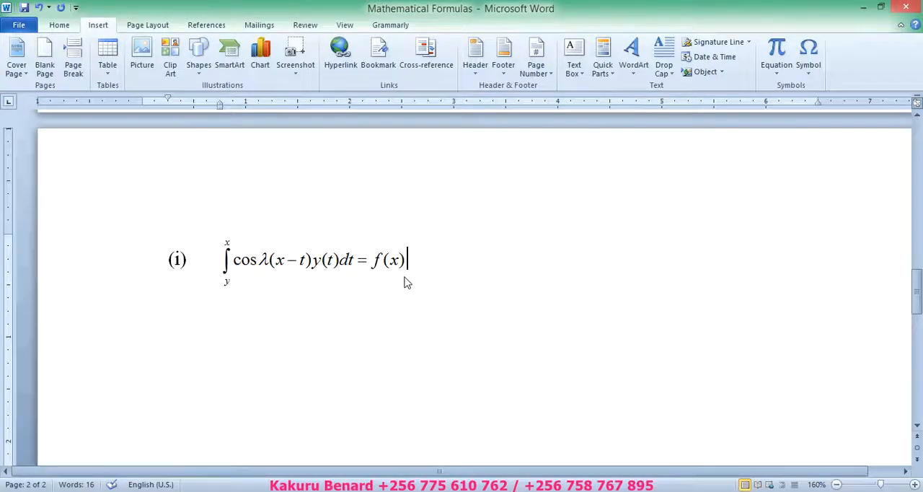
Step: Start list item (ii) below the first formula and save the document
key(Return)
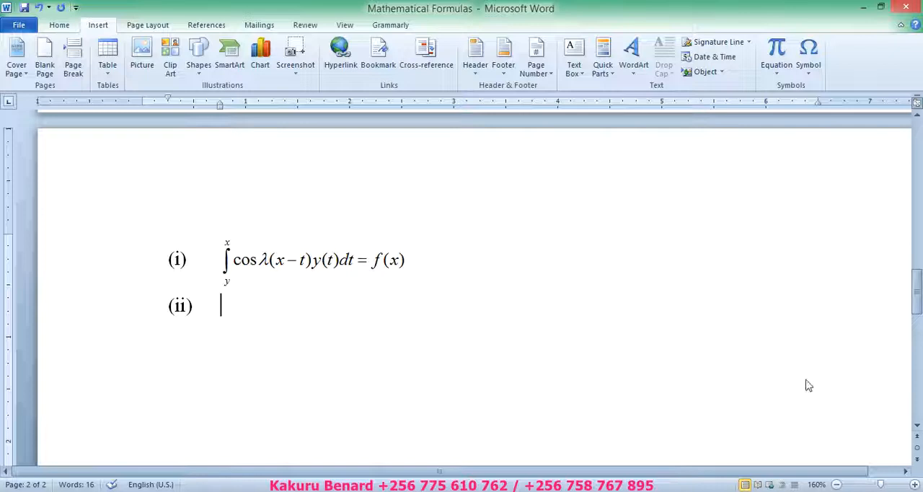
click(918, 427)
click(918, 427)
click(918, 427)
click(917, 427)
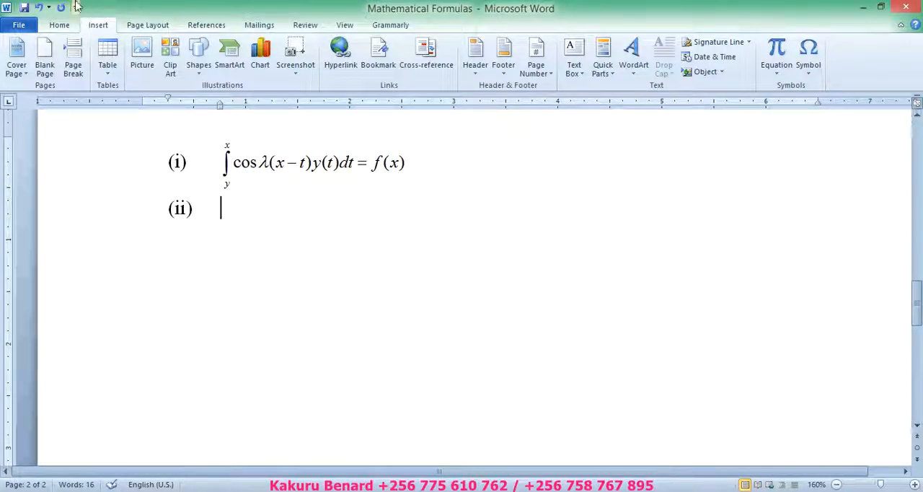
click(24, 7)
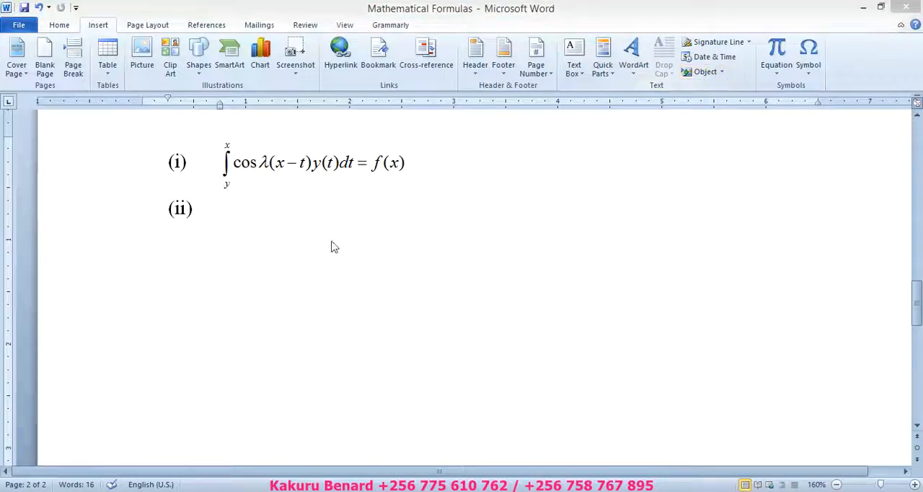
Step: Check the second formula in the Adobe Reader workbook, then insert a Microsoft Equation 3.0 object at item (ii) in Word
click(265, 480)
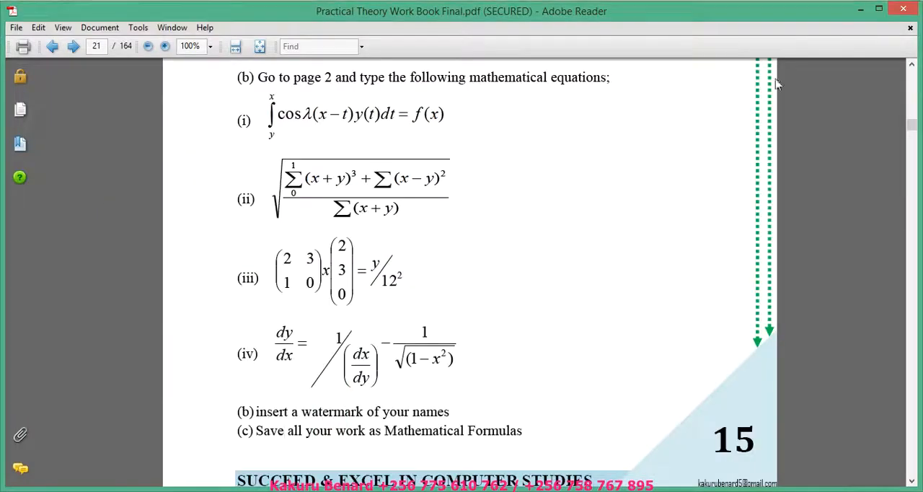
click(862, 10)
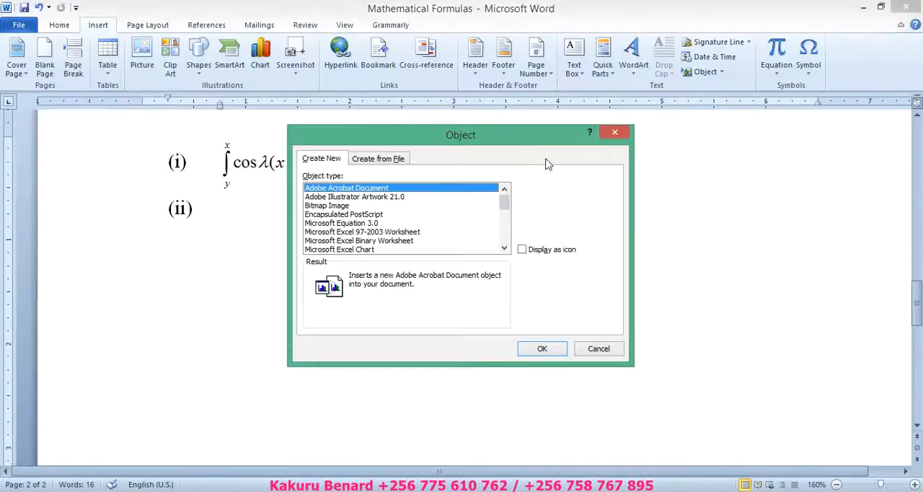
click(351, 223)
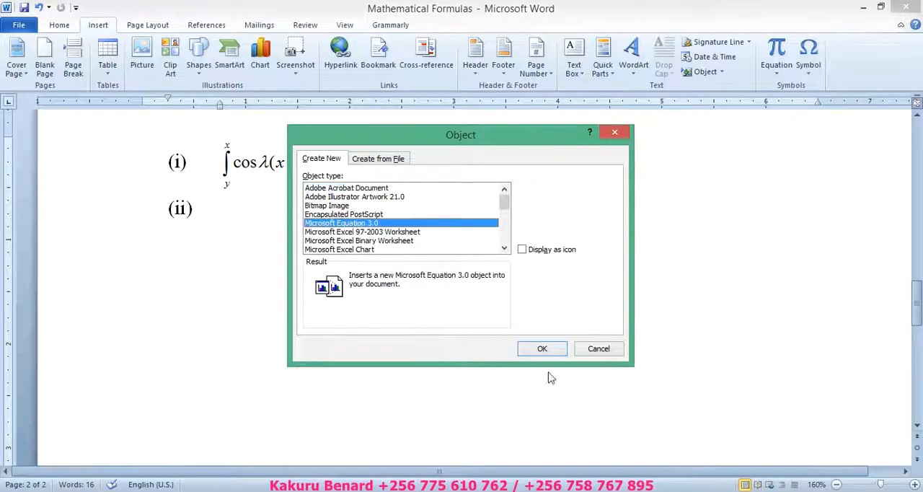
click(541, 348)
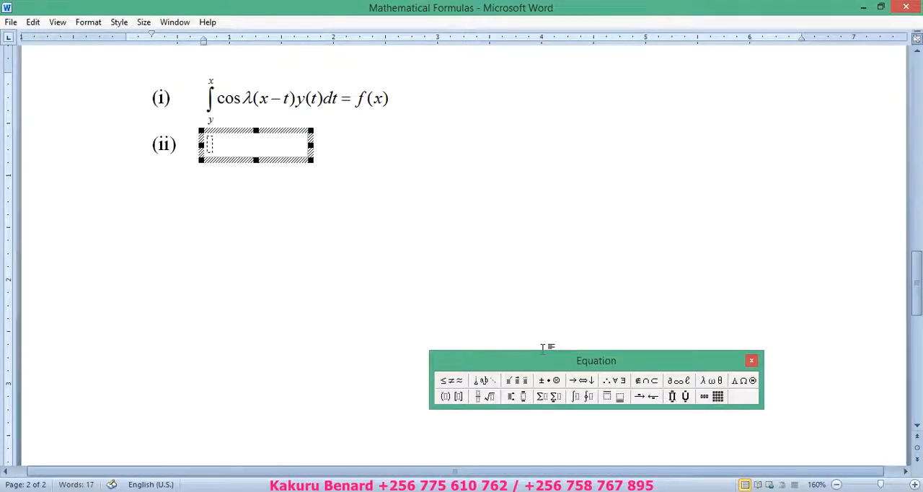
Step: Start the item (ii) equation with an empty square root template
click(915, 485)
click(914, 485)
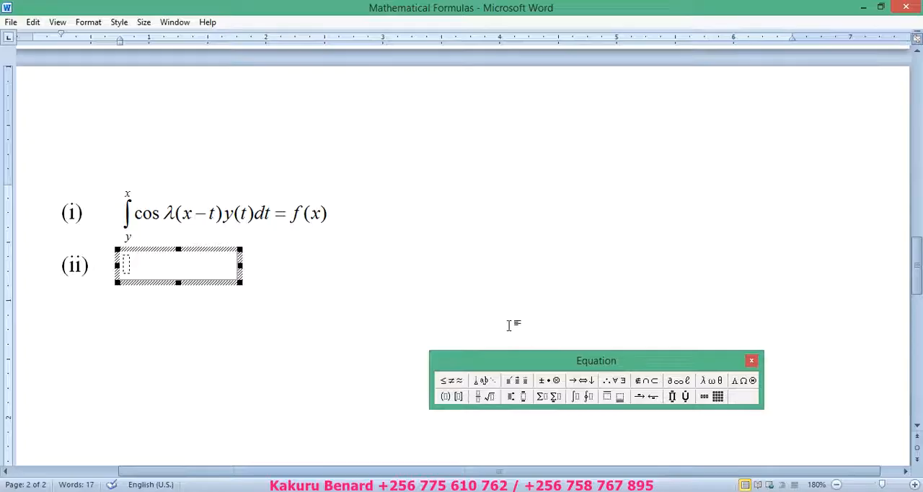
drag(515, 360, 532, 214)
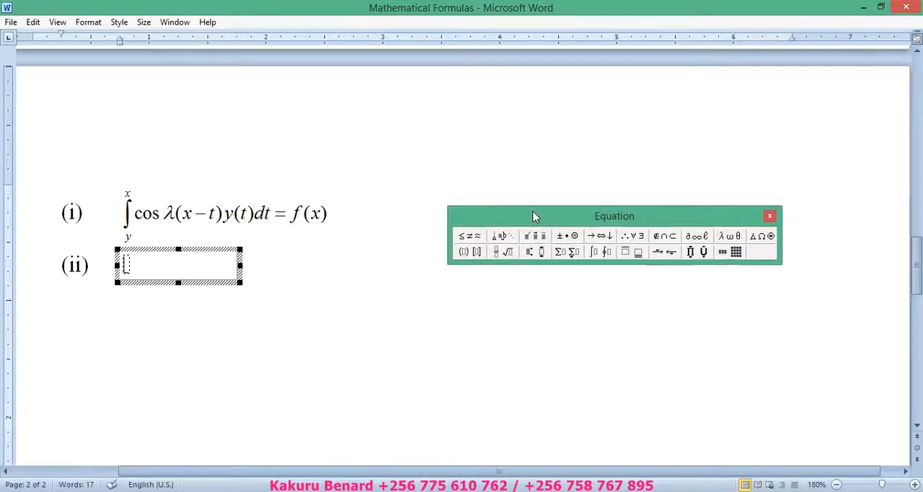
click(502, 251)
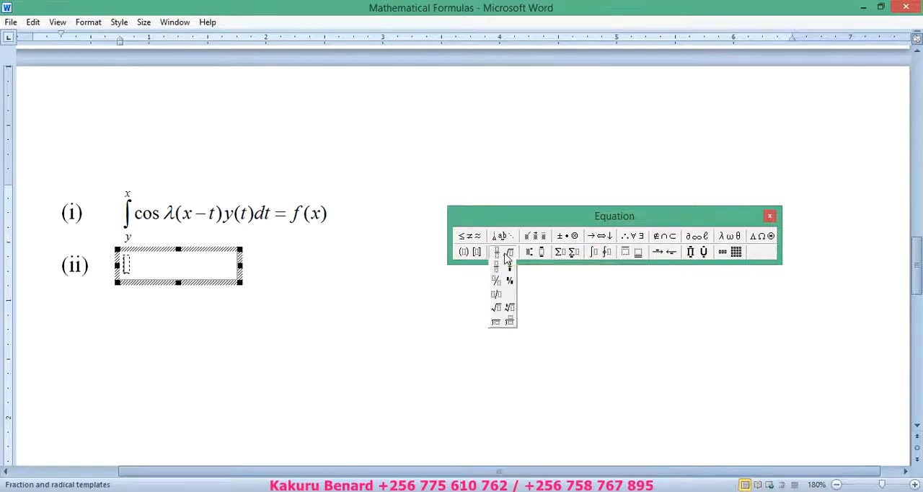
click(497, 311)
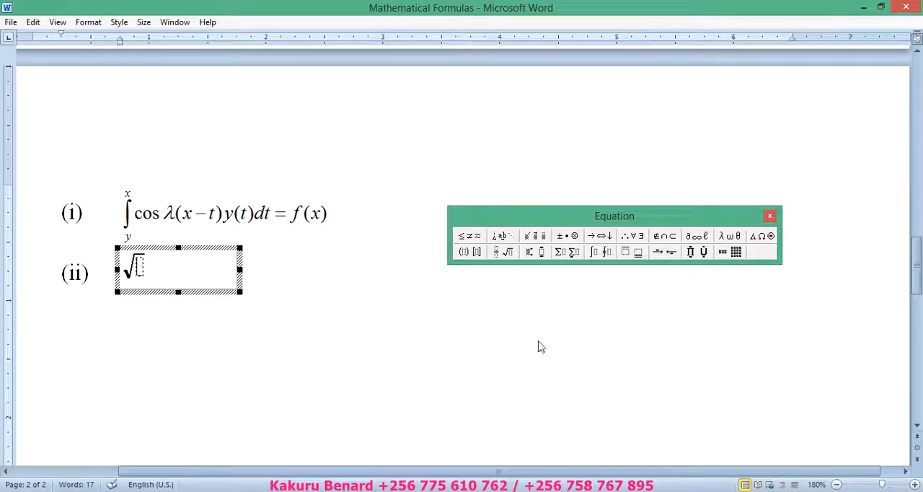
Step: Check the second formula in the Adobe Reader workbook, then insert a full-size vertical fraction under the square root in Word
click(914, 485)
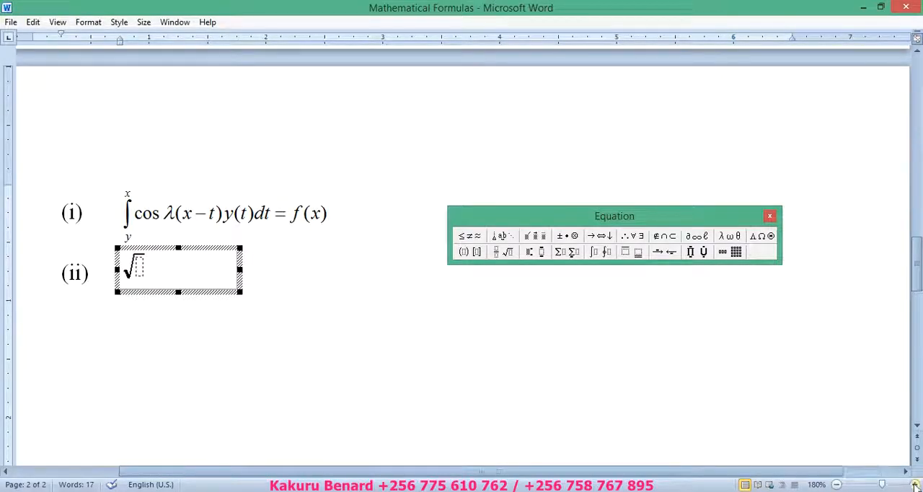
click(914, 485)
click(915, 485)
click(914, 485)
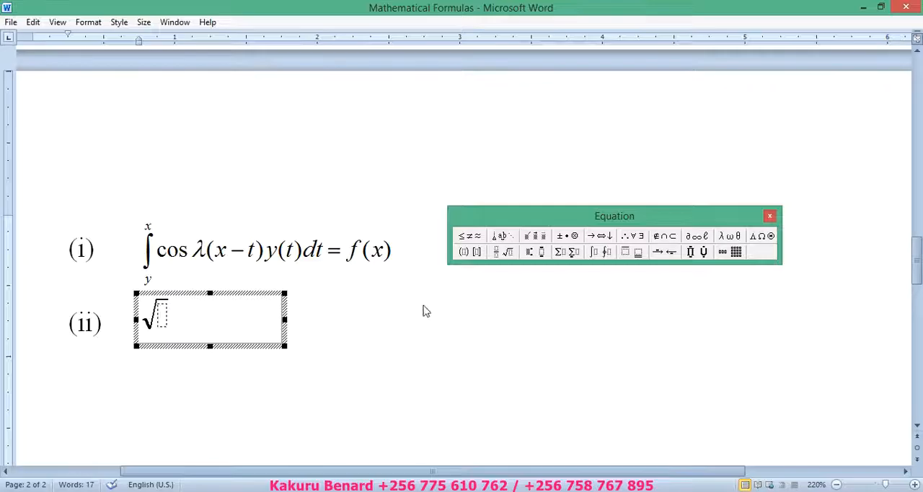
click(304, 489)
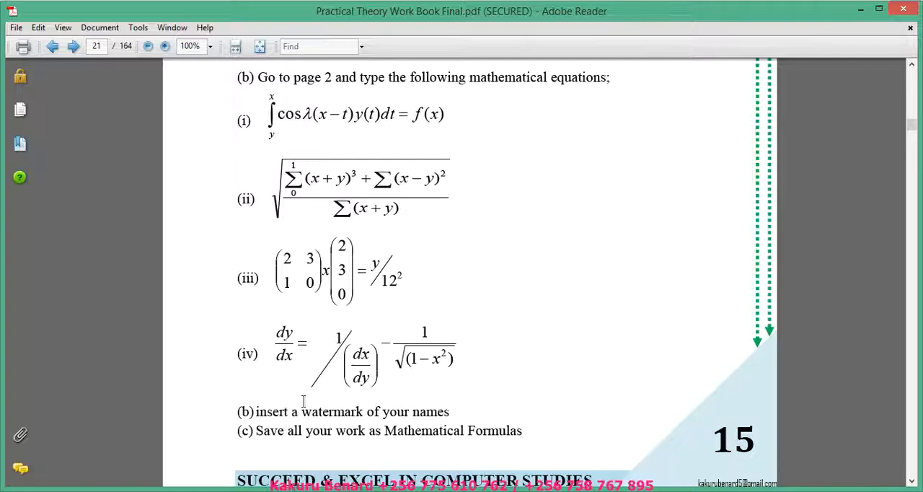
click(299, 433)
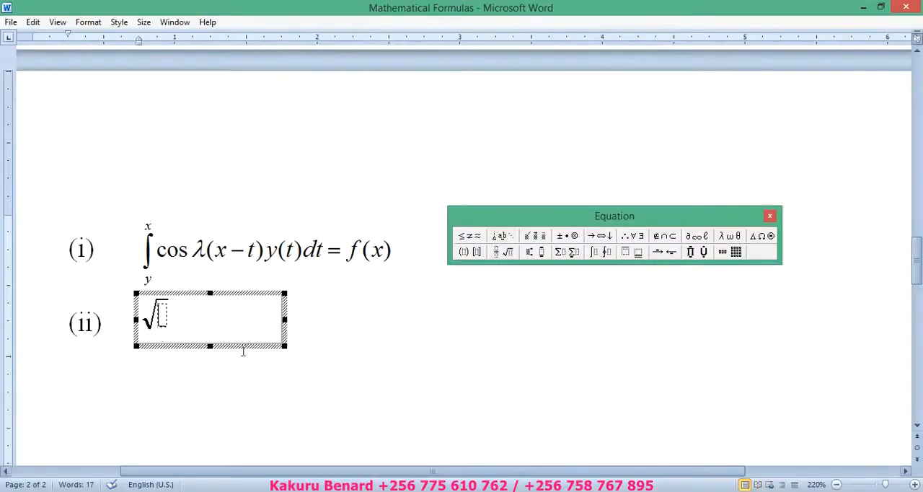
click(505, 255)
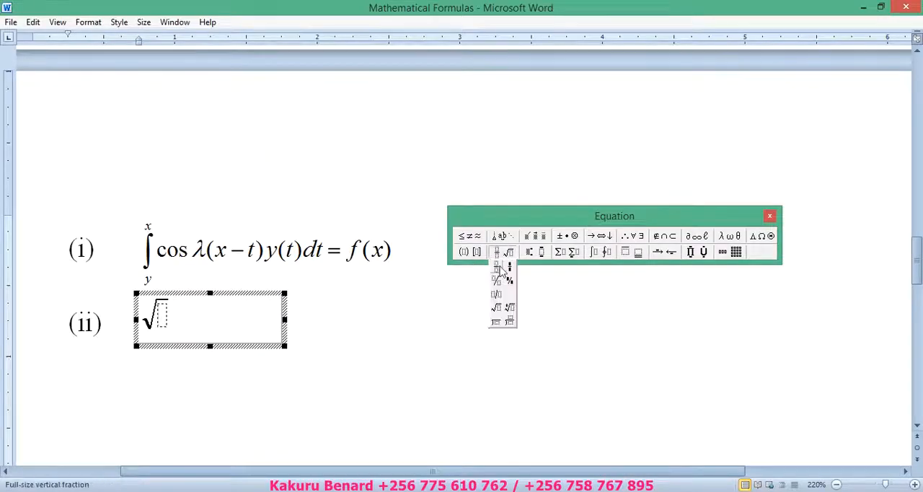
click(498, 272)
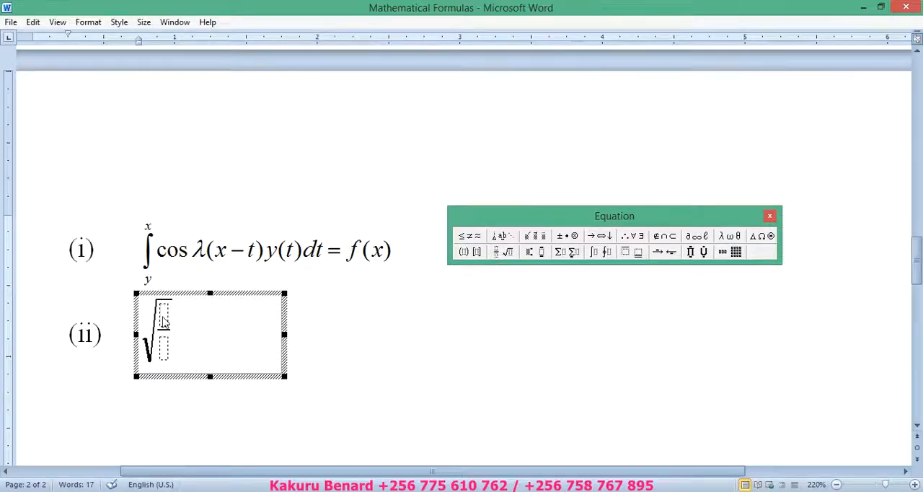
Step: Insert a summation with upper limit 1 and lower limit 0 in the fraction's numerator
click(567, 254)
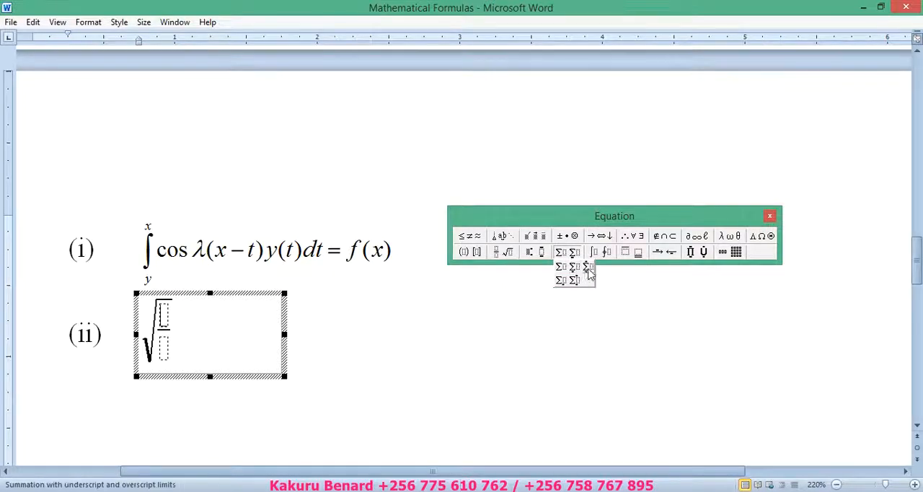
click(589, 270)
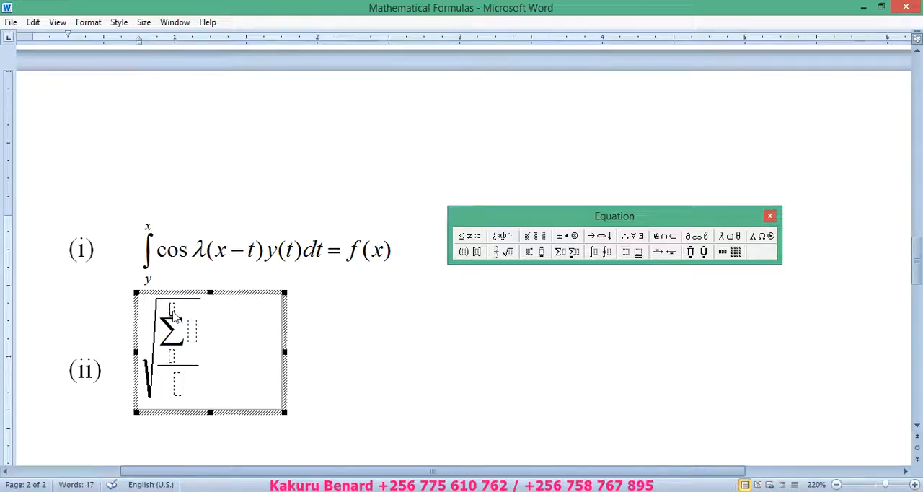
click(174, 315)
text(1)
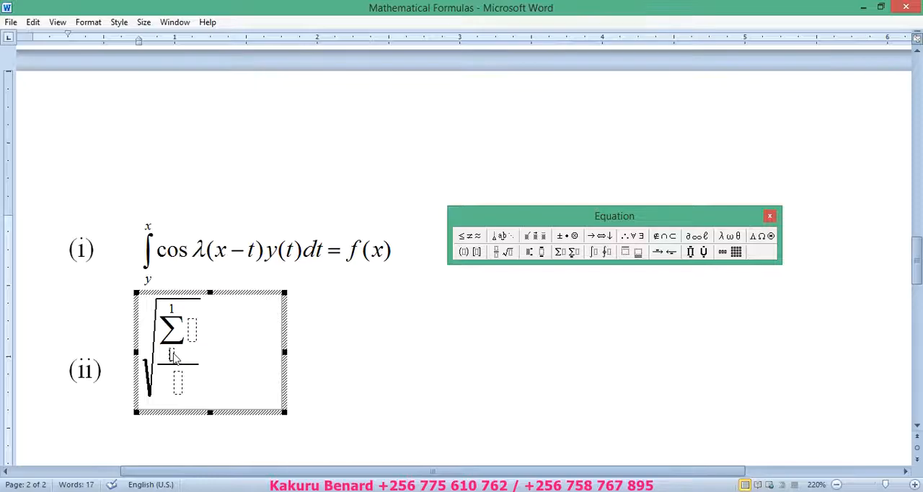
text(0)
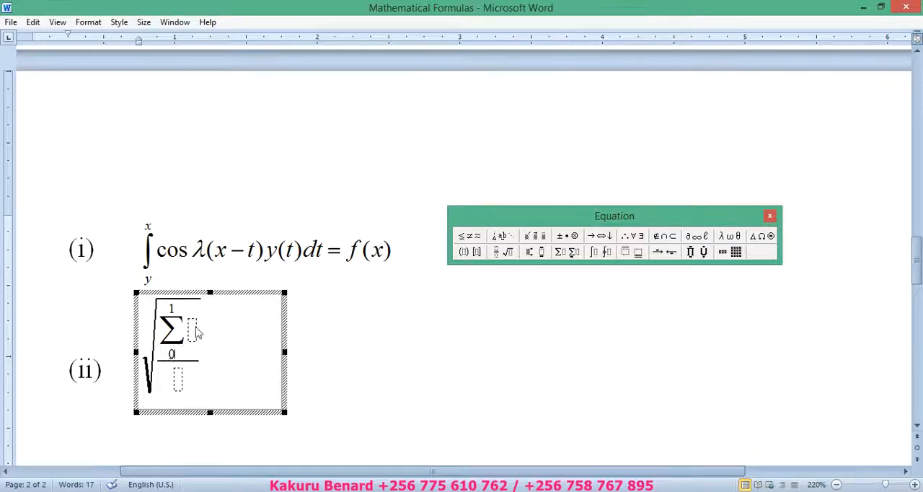
text((x + y)
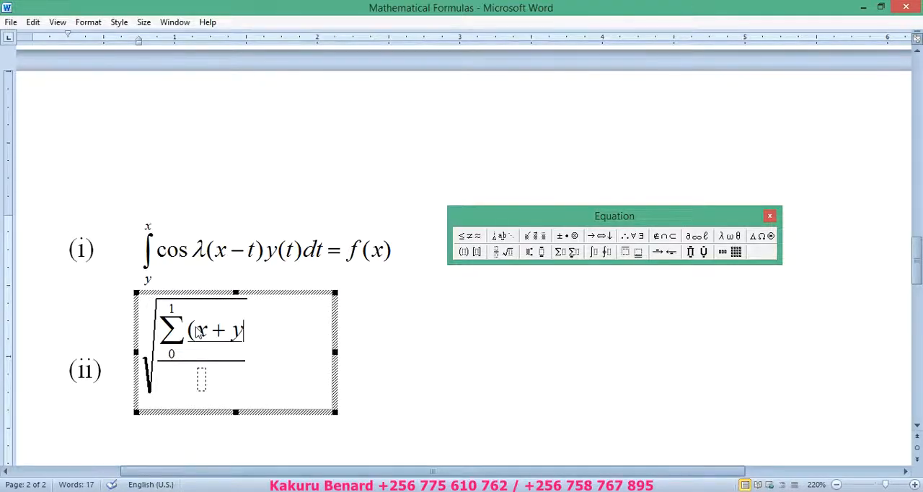
text())
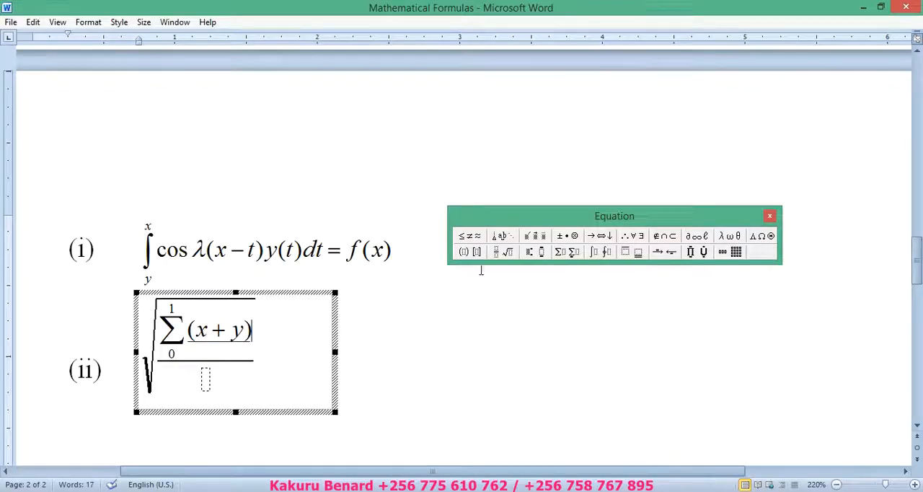
Step: Enter (x + y) after the numerator's summation sign and raise it to the superscript power 3
click(537, 259)
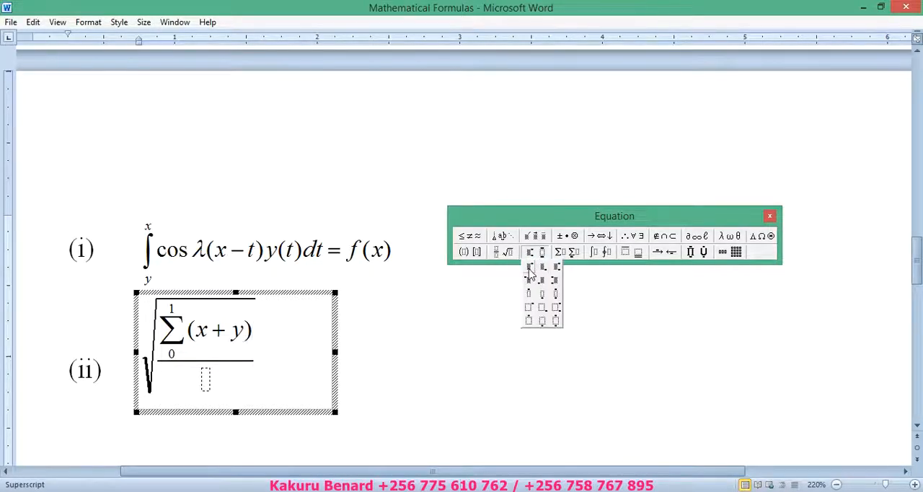
click(523, 269)
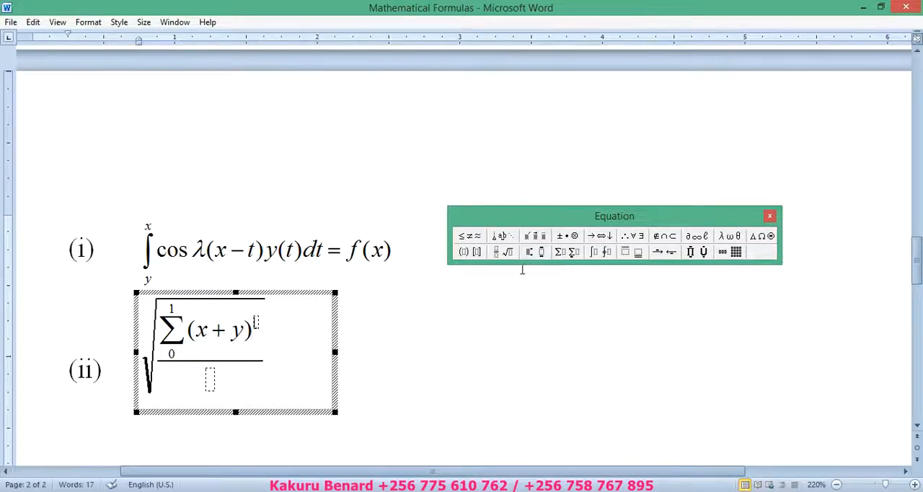
Step: Continue the numerator with a plus sign and a summation without limits of (x − y) with superscript 2
click(261, 336)
text(+)
click(564, 254)
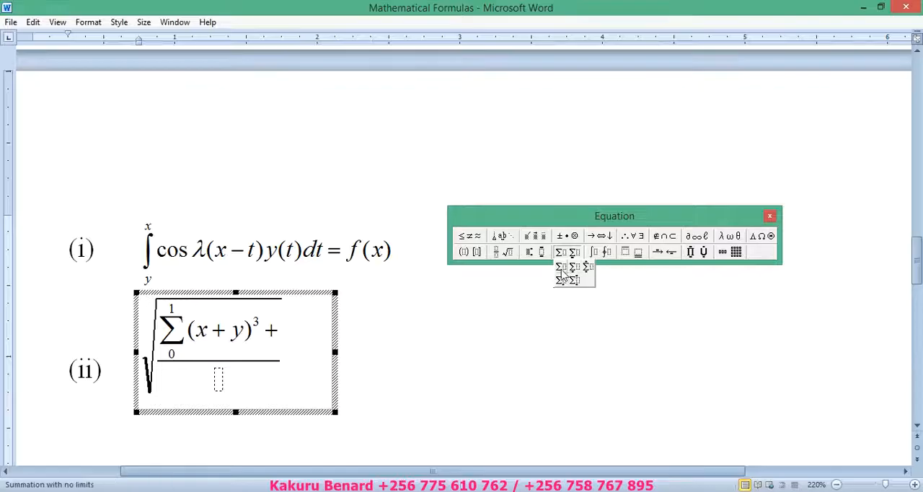
click(560, 271)
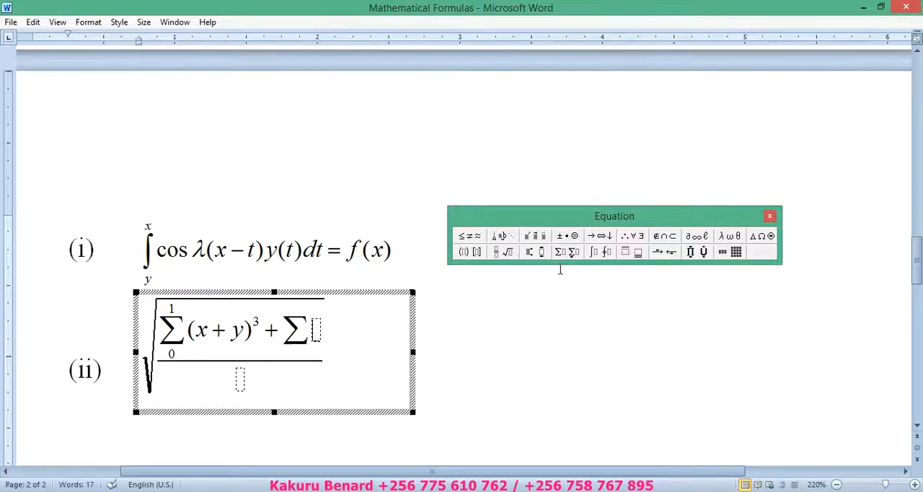
text((x)
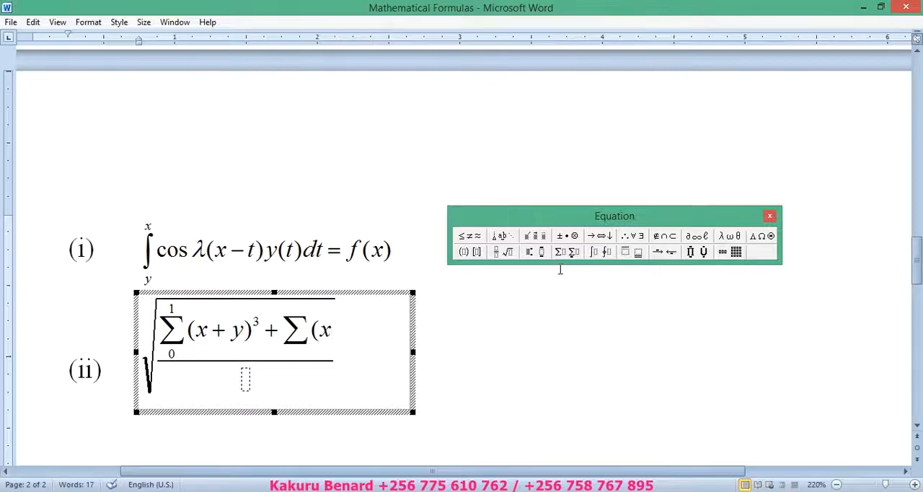
text(-)
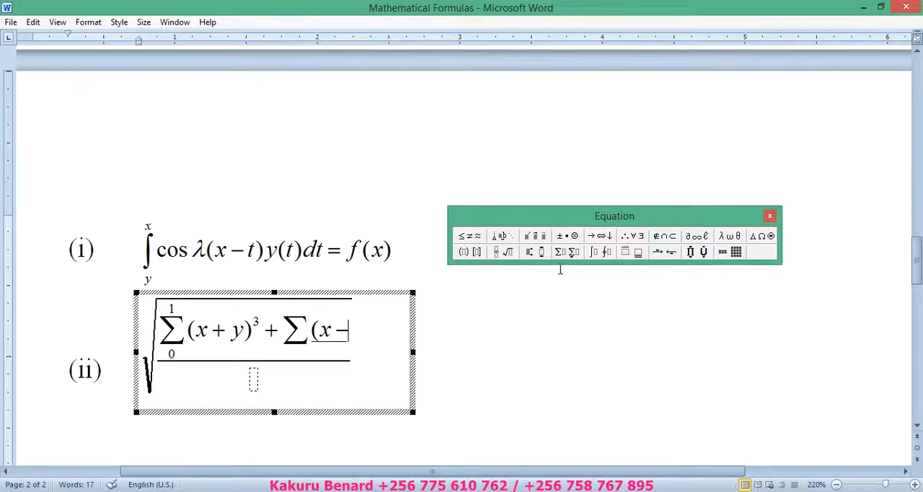
text(y))
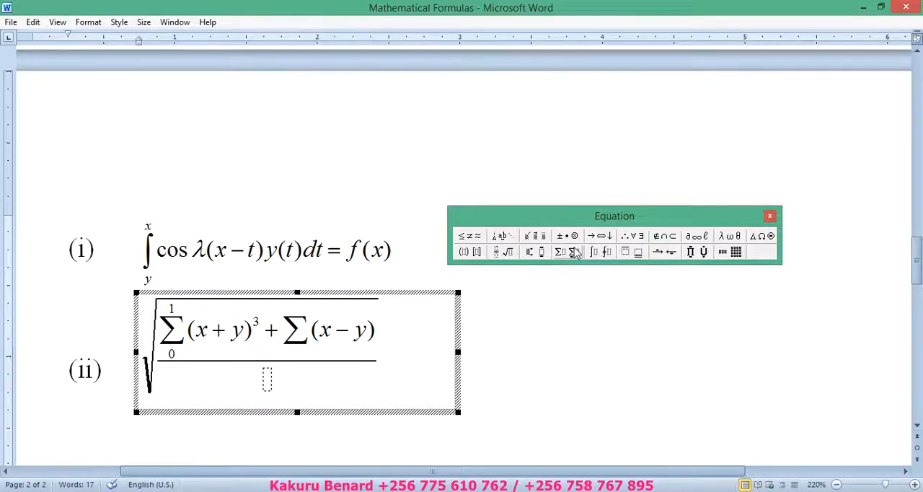
click(532, 252)
click(529, 270)
text(2)
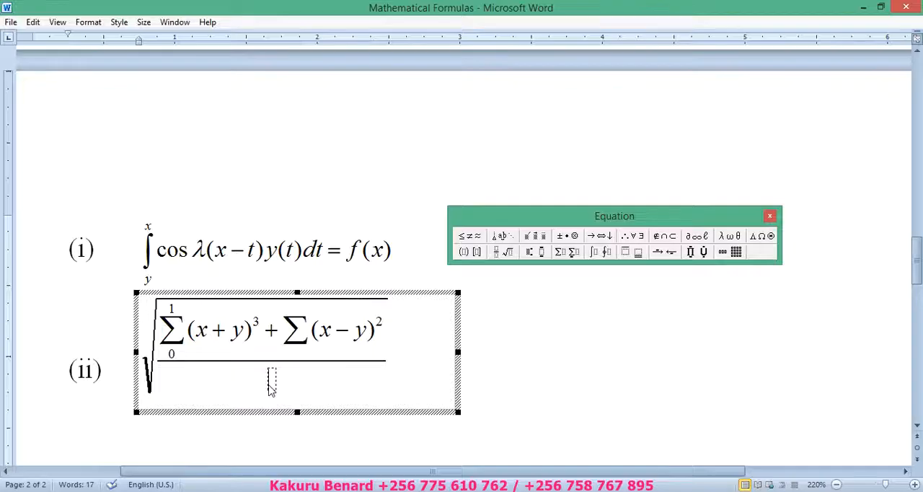
Step: Fill the denominator with a limitless summation of (x + y) and return to the document text
click(566, 253)
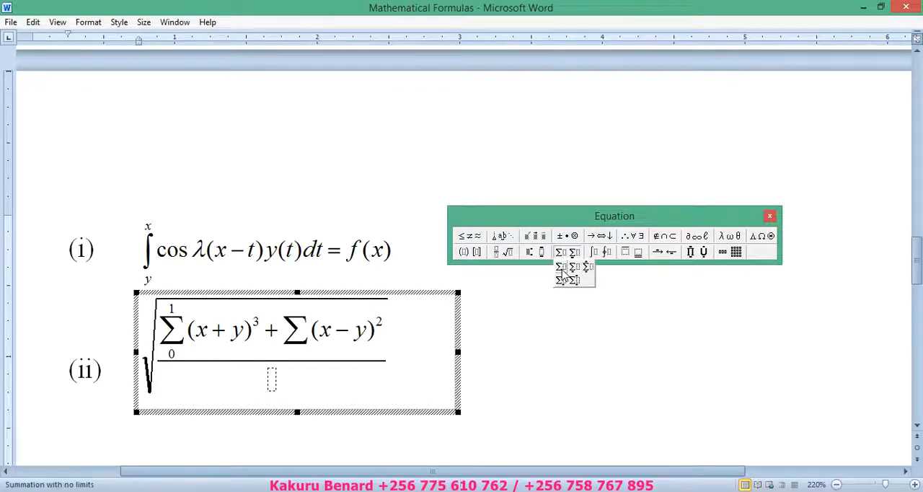
click(564, 274)
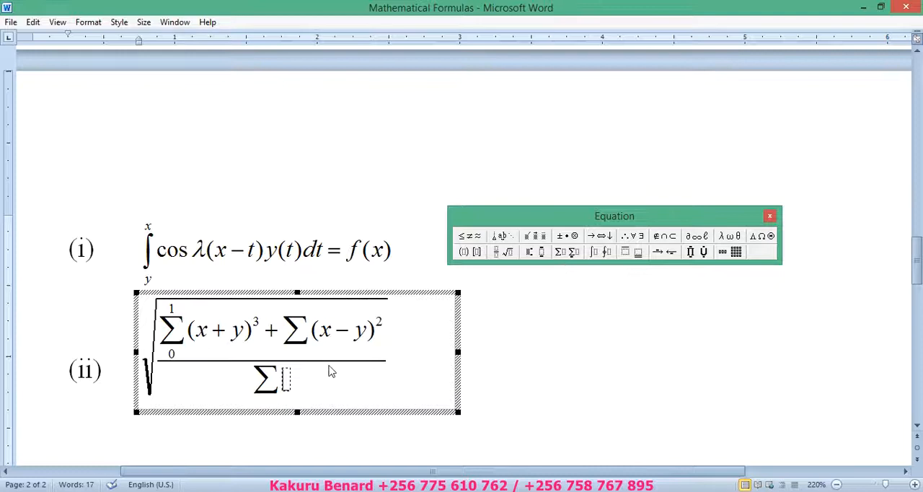
text(()
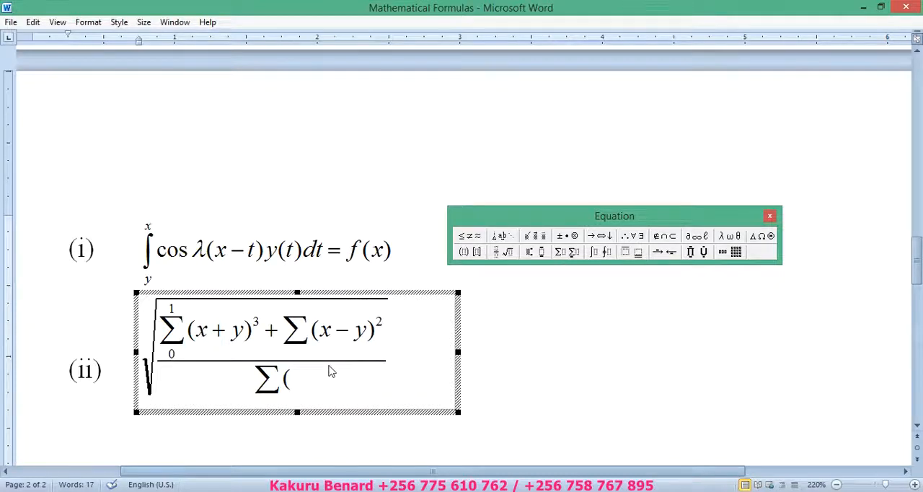
text(x + )
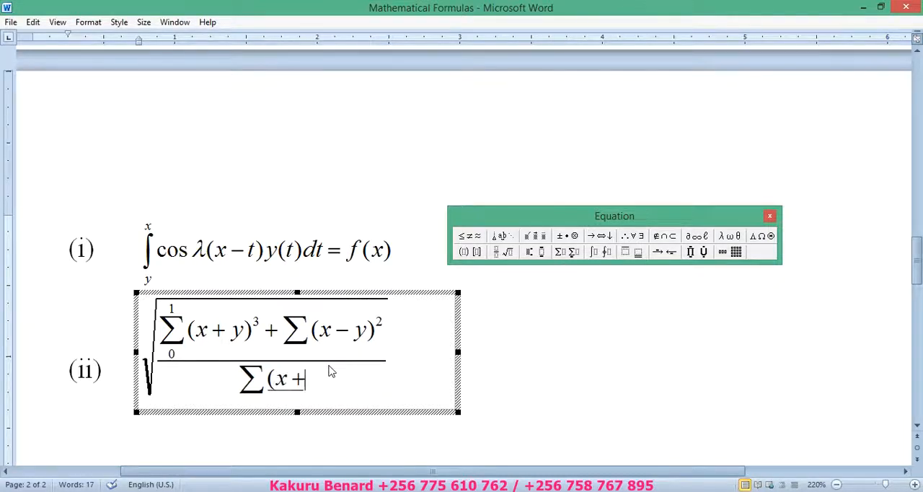
text(y)
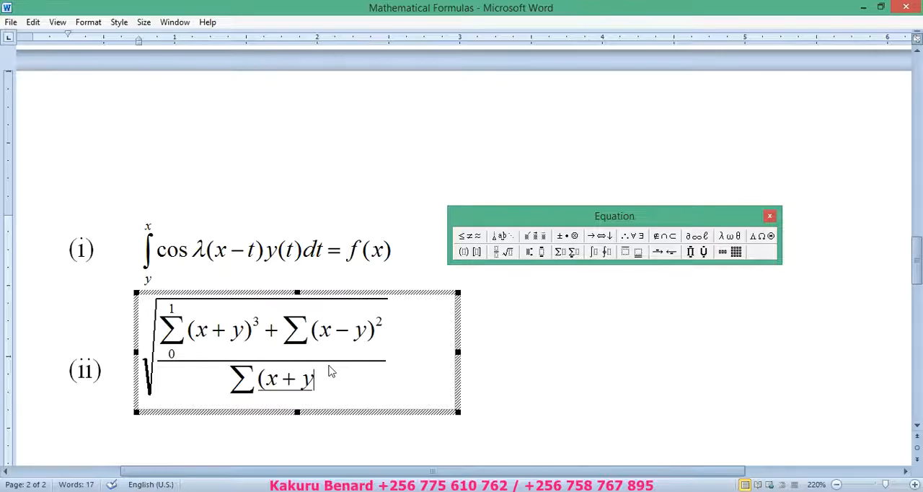
text())
click(520, 353)
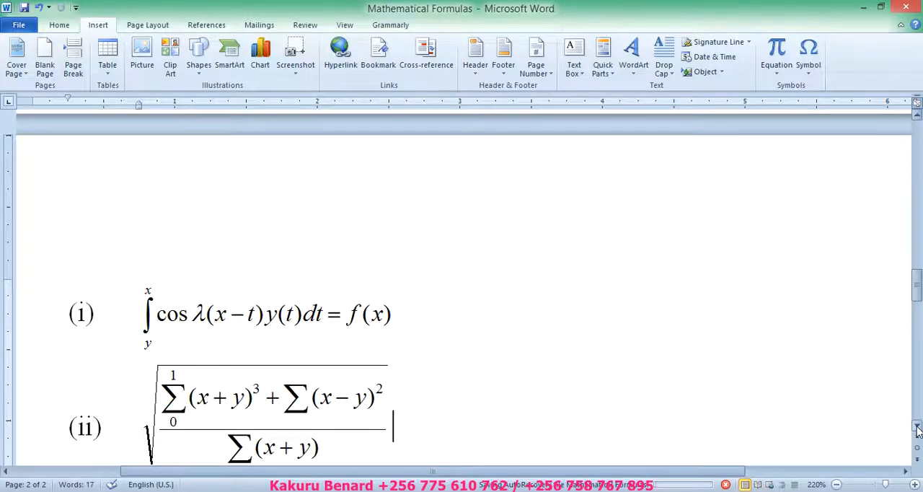
Step: Start list item (iii) on a new line below the second formula, with a tab after the numeral
scroll(918, 430, down, 5)
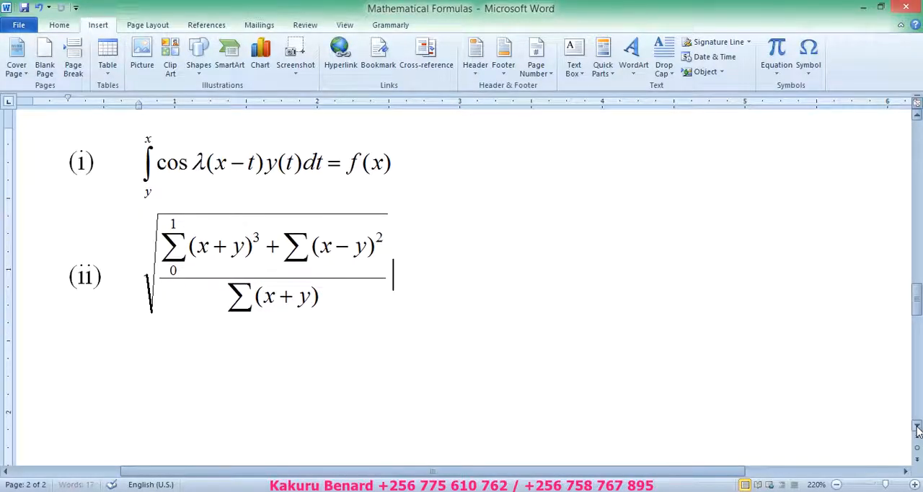
scroll(917, 429, down, 1)
key(Return)
text((iii))
key(Tab)
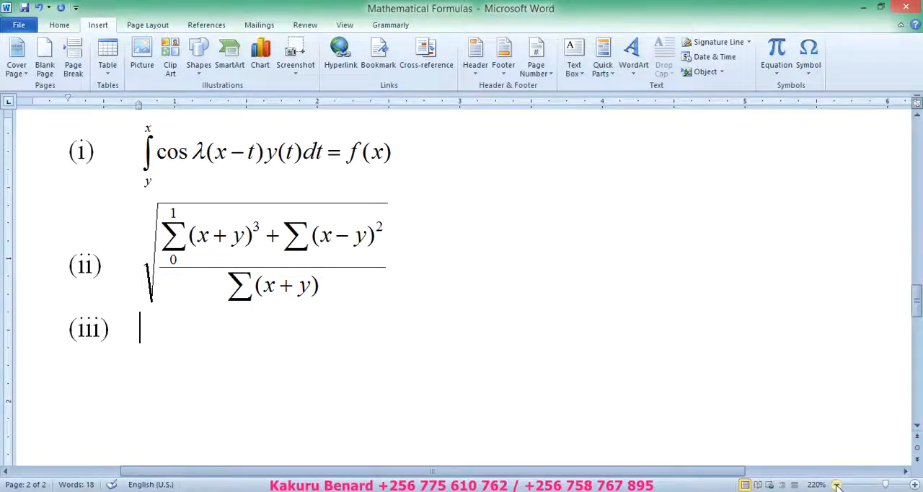
click(917, 429)
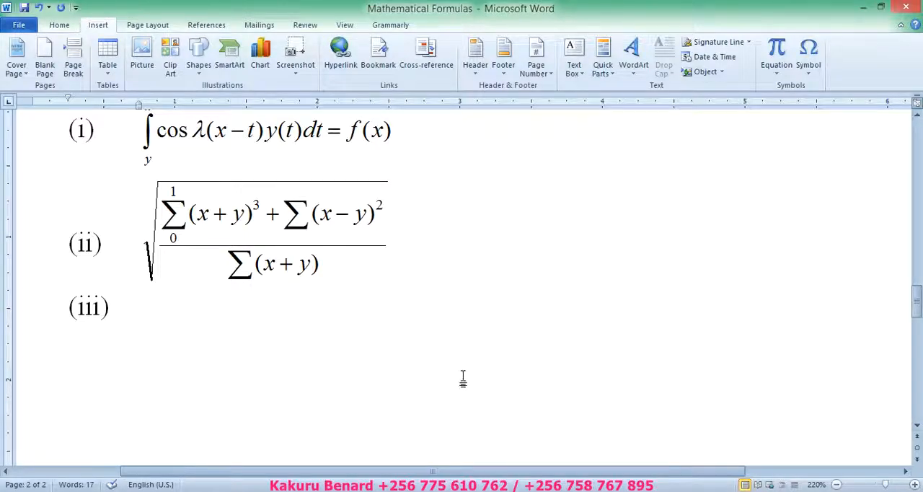
click(837, 485)
drag(919, 318, 921, 303)
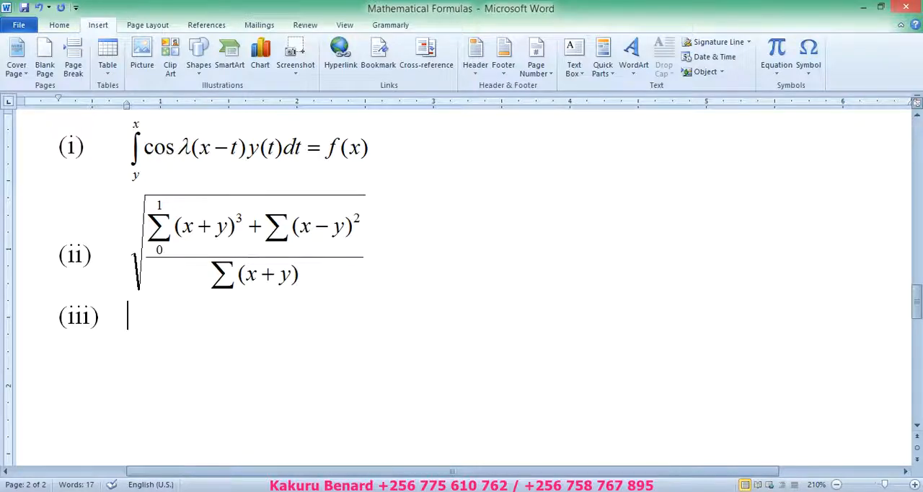
Step: Check equation (iii) in the workbook PDF in Adobe Reader, return to the Word document and save it
click(316, 491)
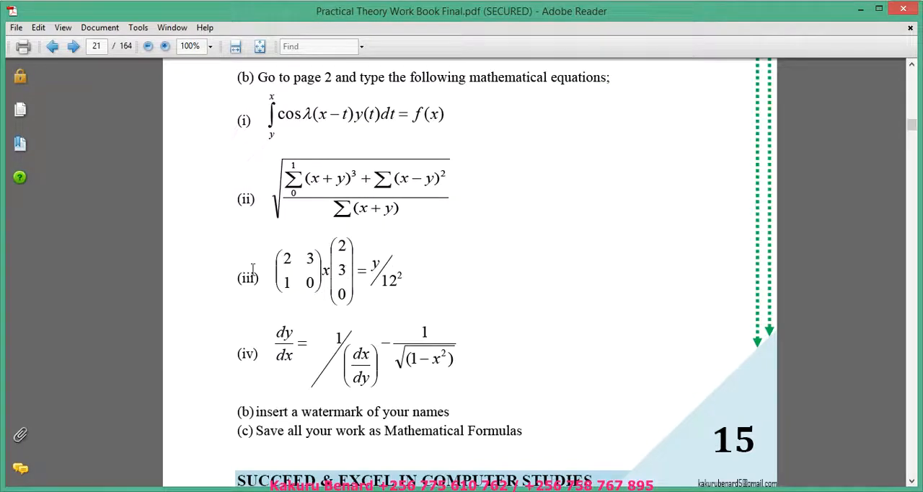
click(289, 490)
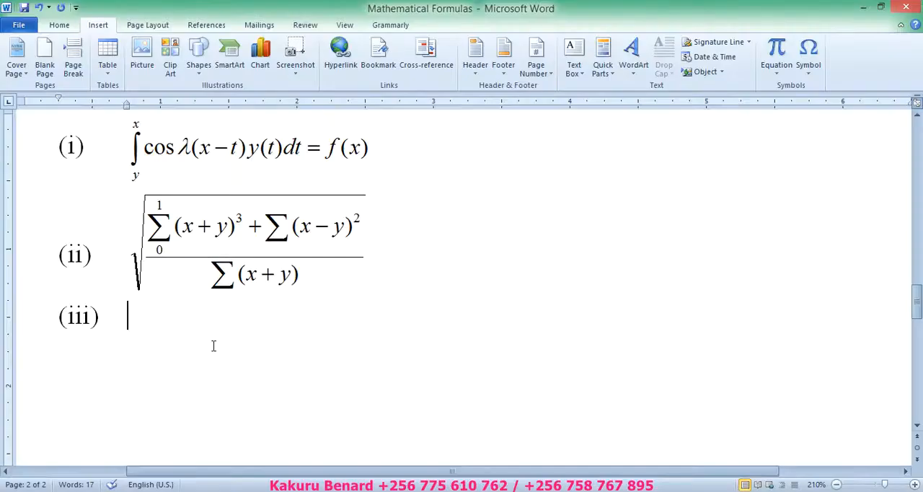
key(ctrl+s)
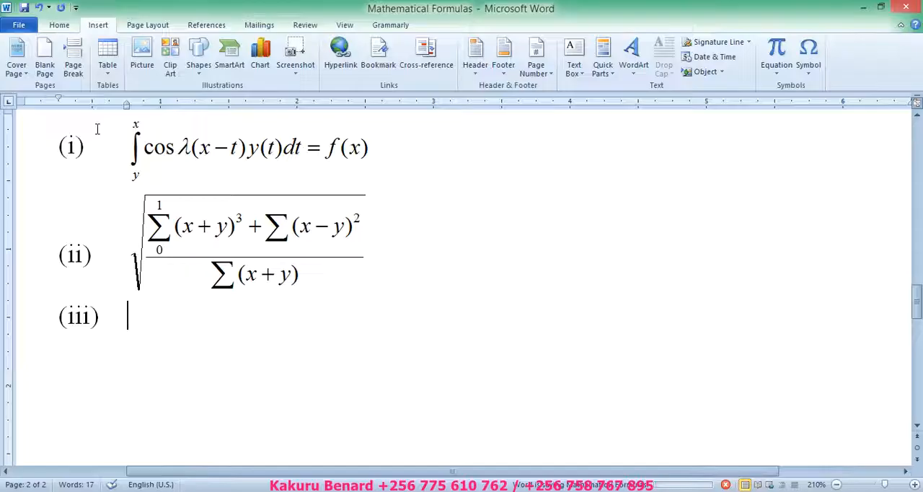
Step: Insert a new Microsoft Equation 3.0 object beside list item (iii)
click(691, 72)
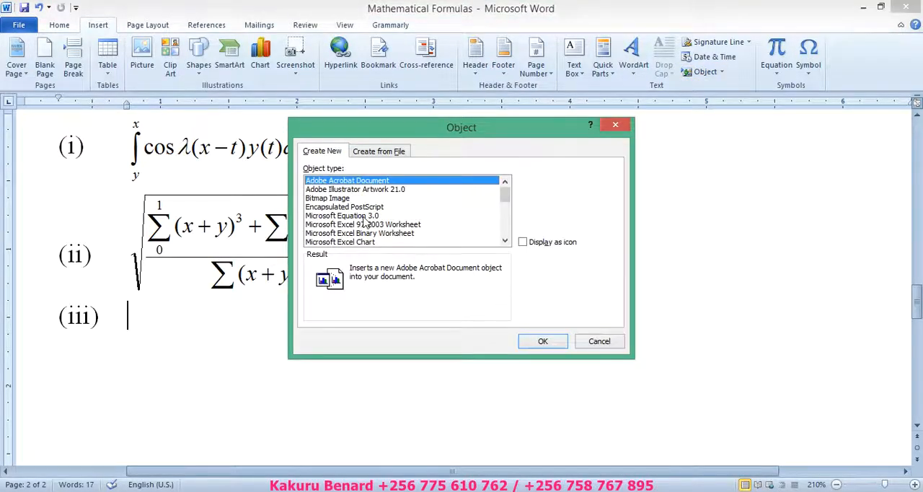
click(364, 216)
click(540, 339)
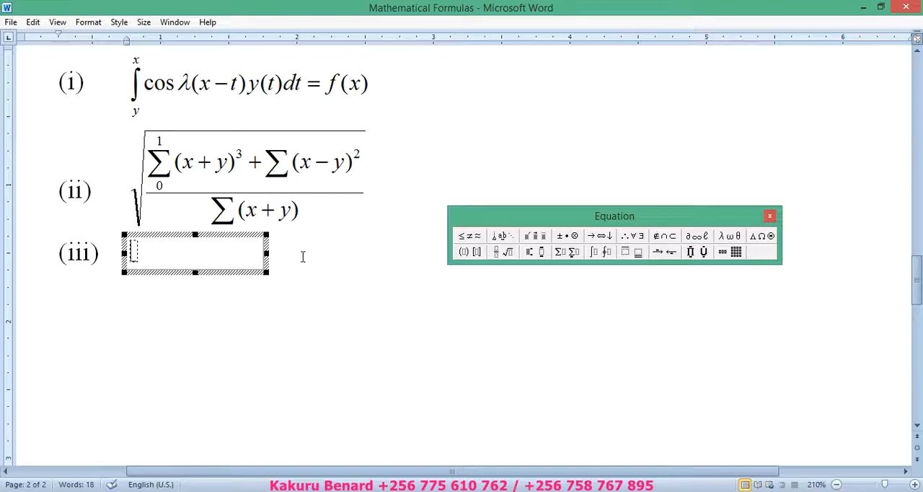
Step: Build a parenthesised matrix of two rows and two columns, with 2 and 3 in the first row and 1 and 0 in the second
click(470, 256)
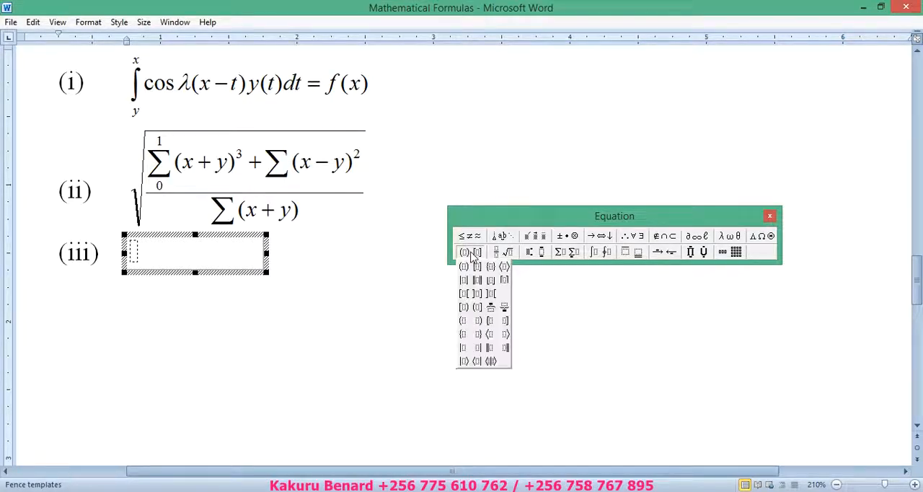
click(464, 267)
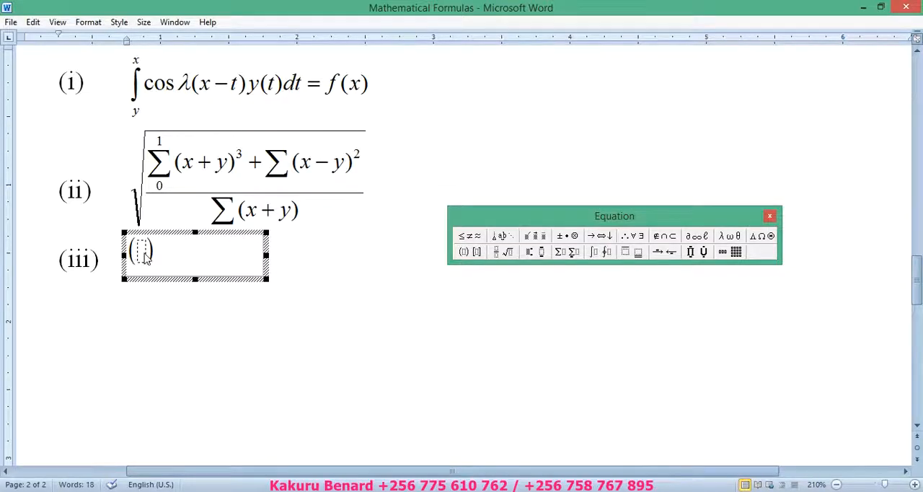
click(736, 252)
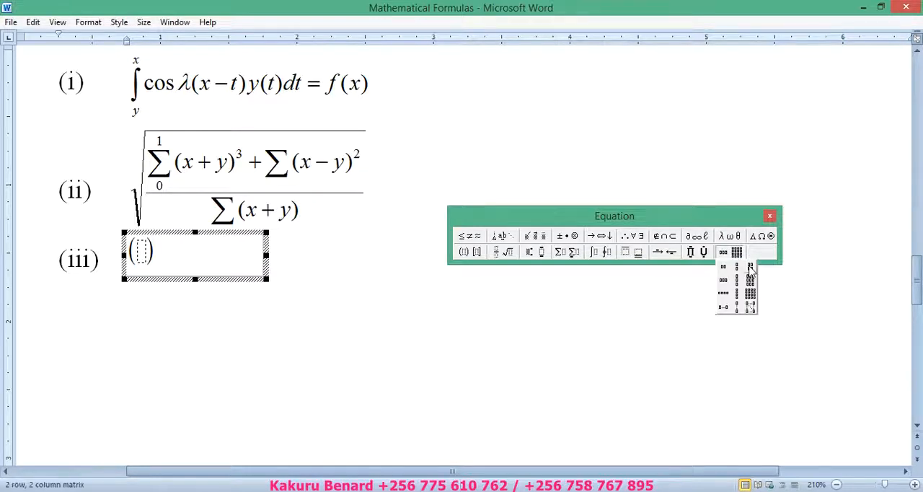
click(751, 270)
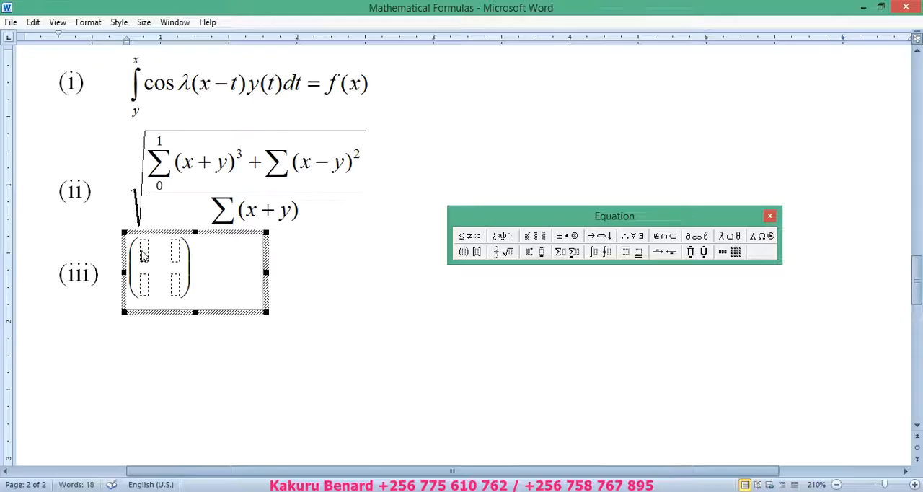
text(2)
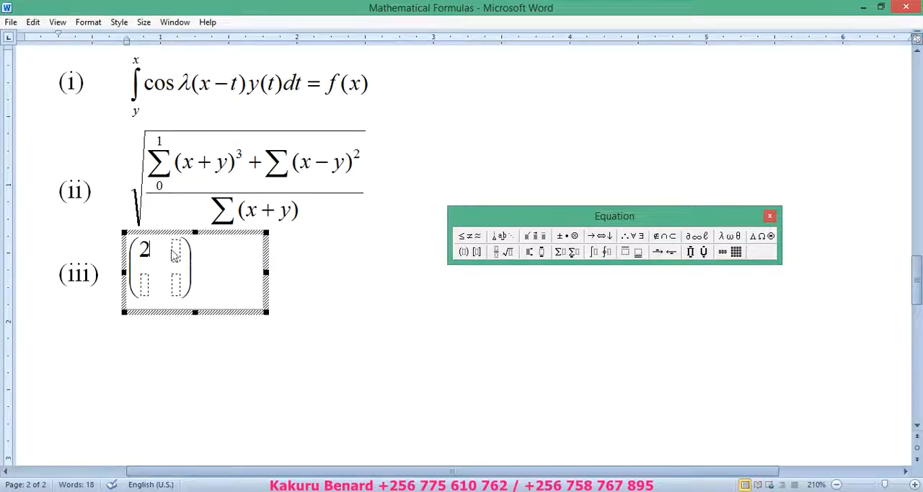
text(3)
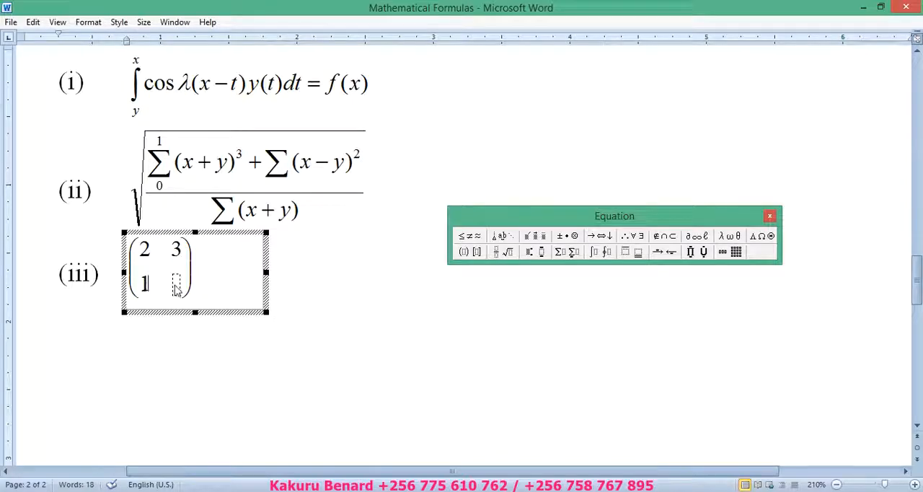
text(0)
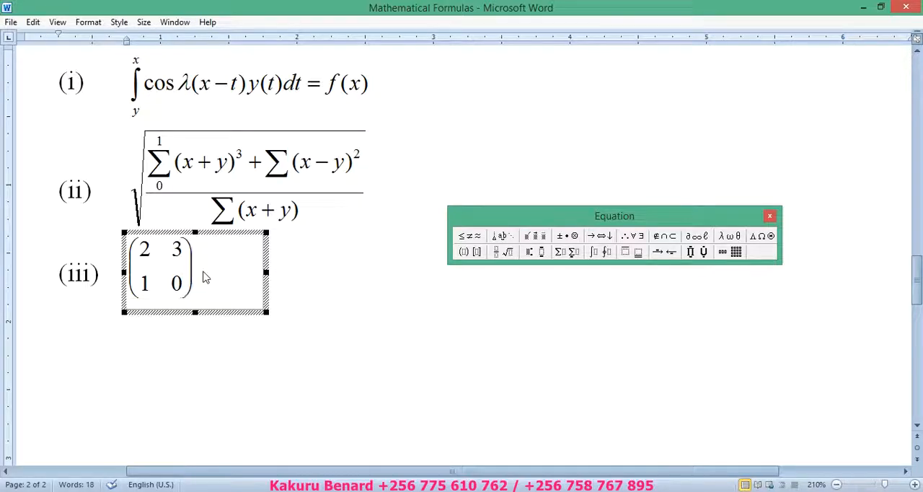
text(x)
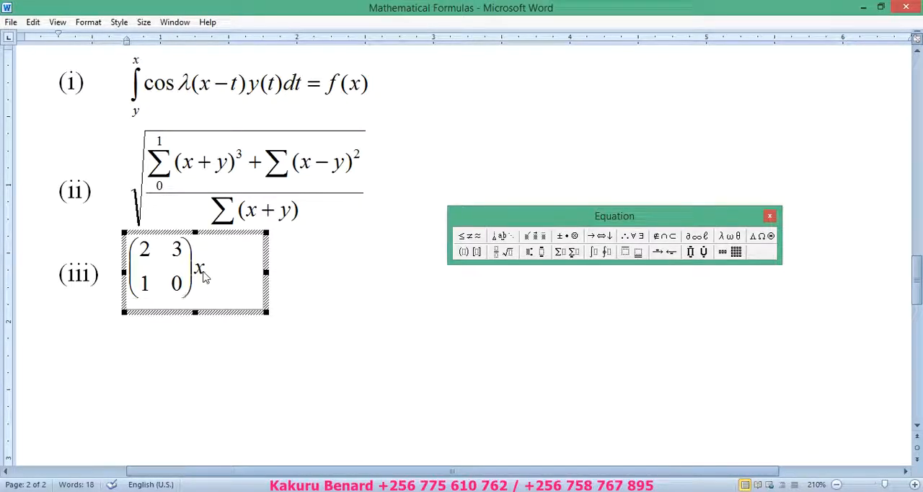
Step: Enter x after the two-by-two matrix and add an empty pair of parentheses behind it
click(463, 254)
click(467, 272)
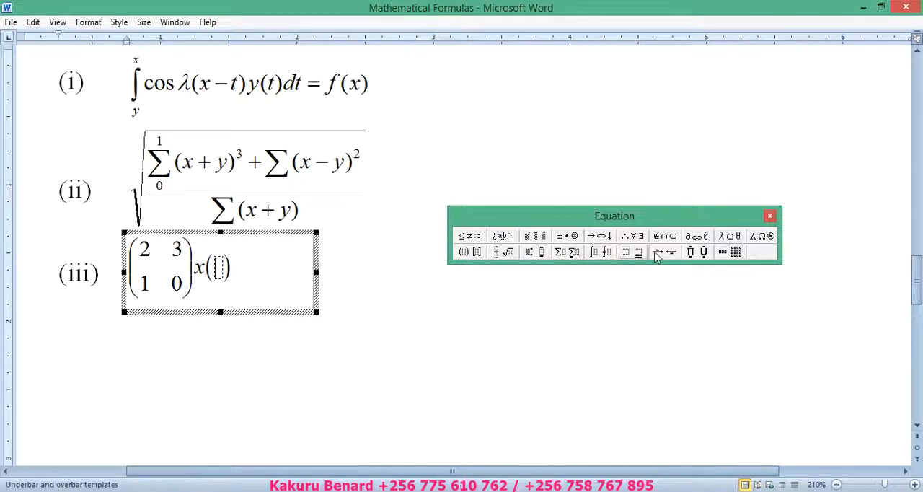
click(737, 253)
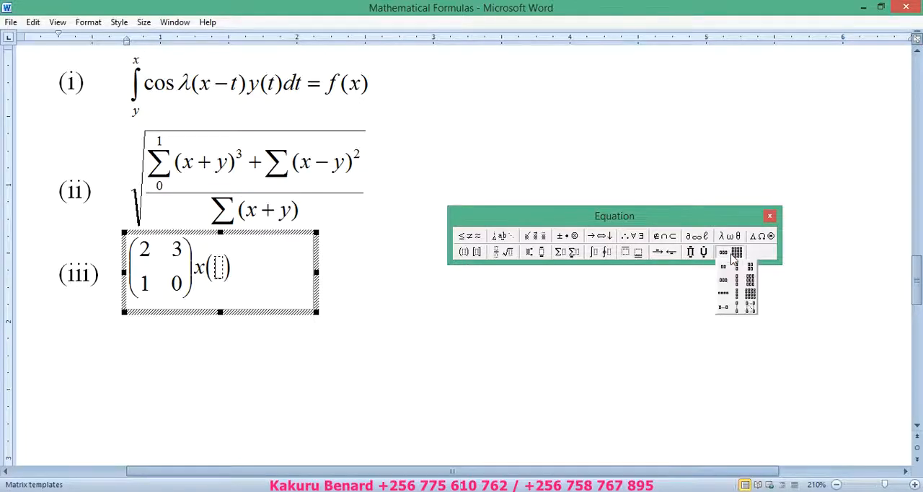
click(741, 301)
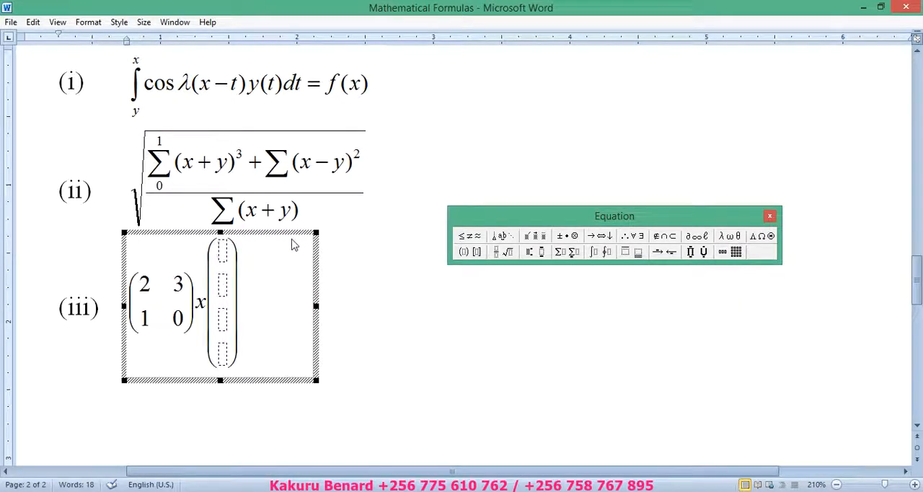
key(ctrl+z)
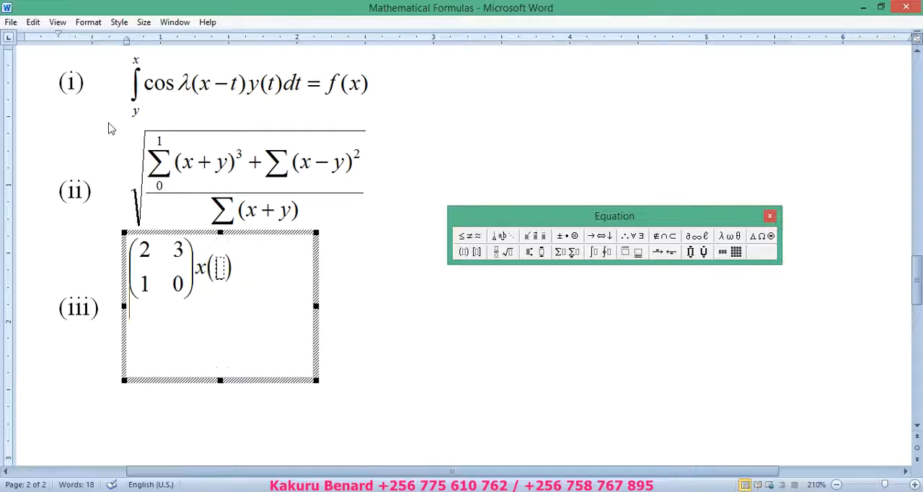
Step: Place a matrix of three rows and one column in the empty parentheses and fill it with 2, 3 and 0
click(734, 262)
click(739, 281)
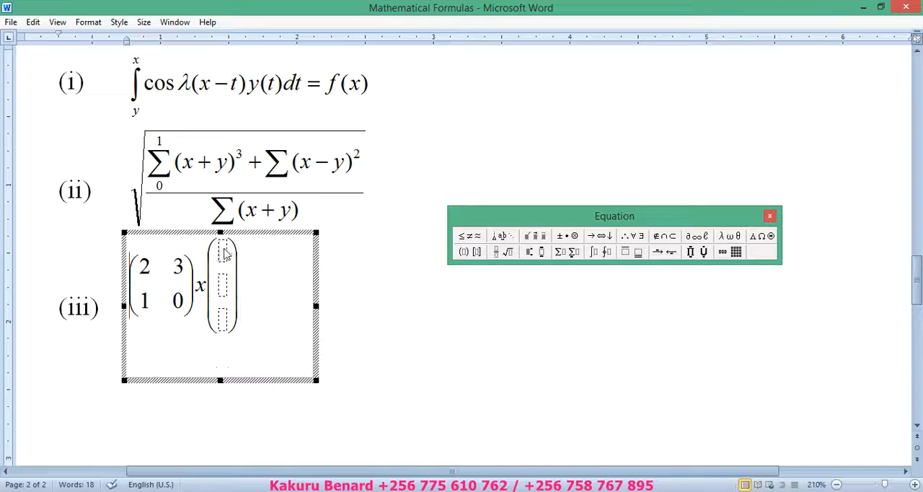
text(2)
click(225, 287)
text(3)
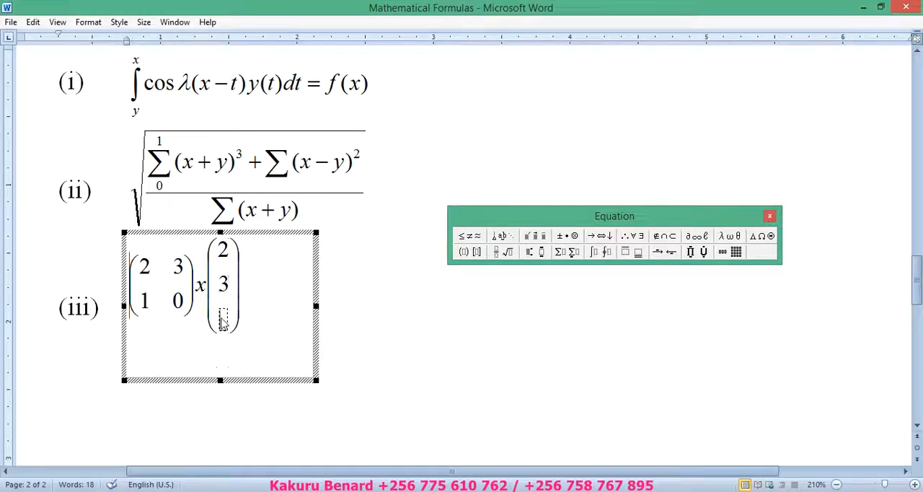
click(223, 317)
text(0)
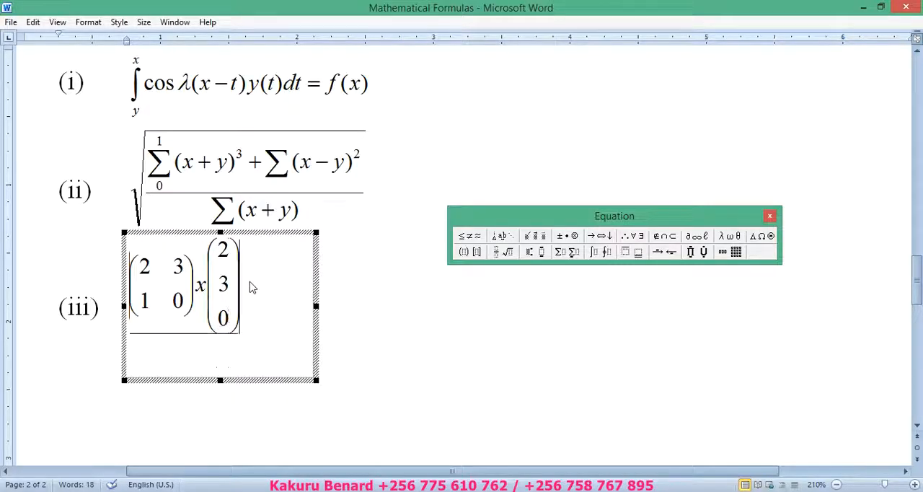
Step: Continue the equation with an equals sign and a diagonal fraction of y over 12
click(251, 287)
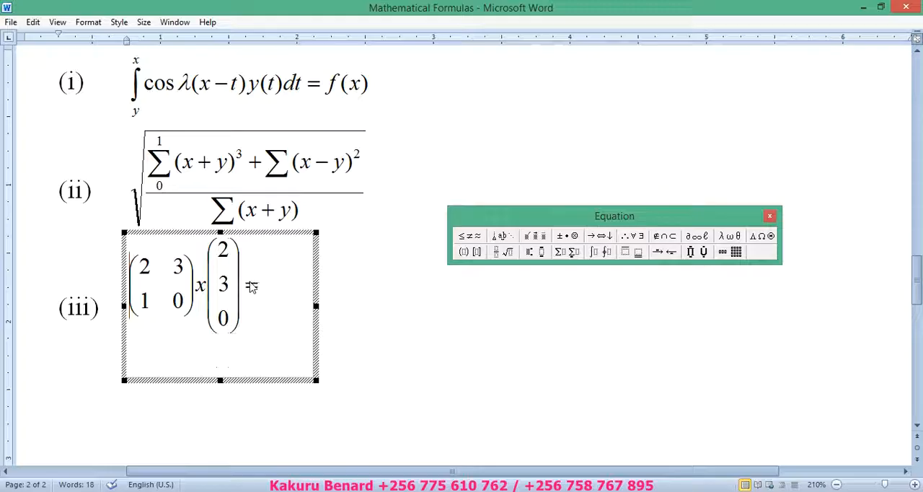
click(505, 254)
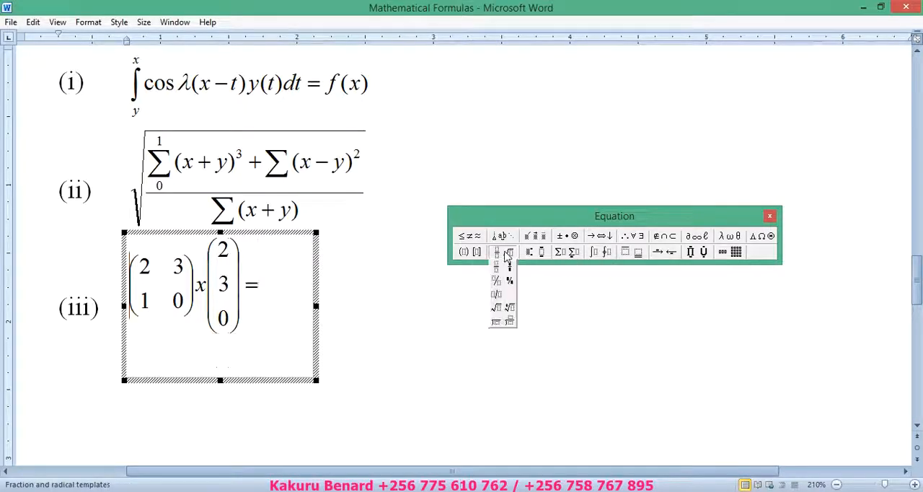
click(497, 283)
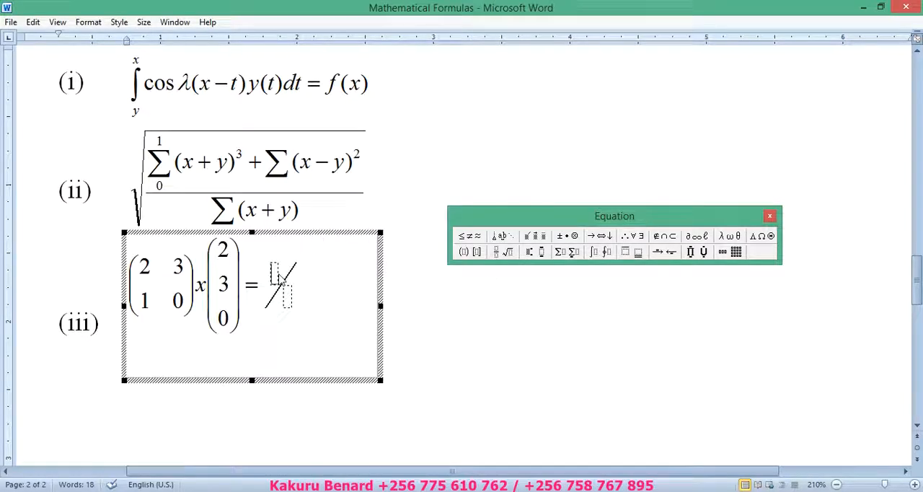
text(y)
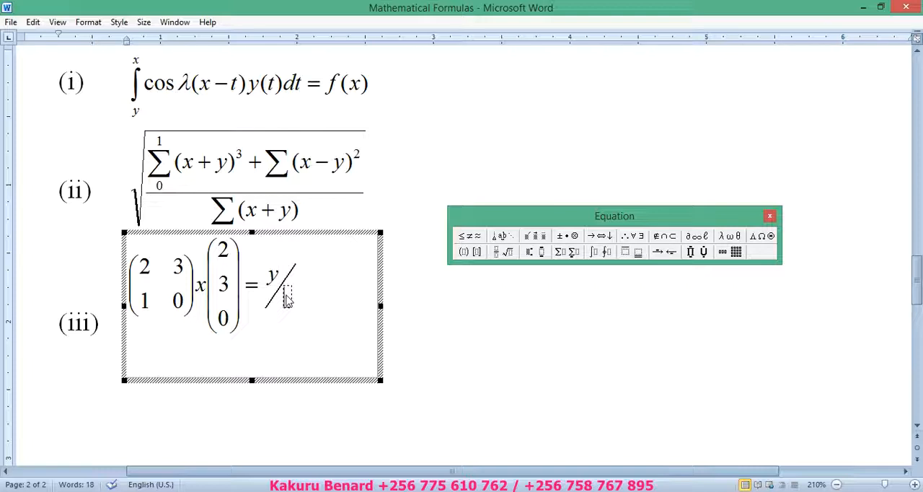
click(287, 299)
text(12)
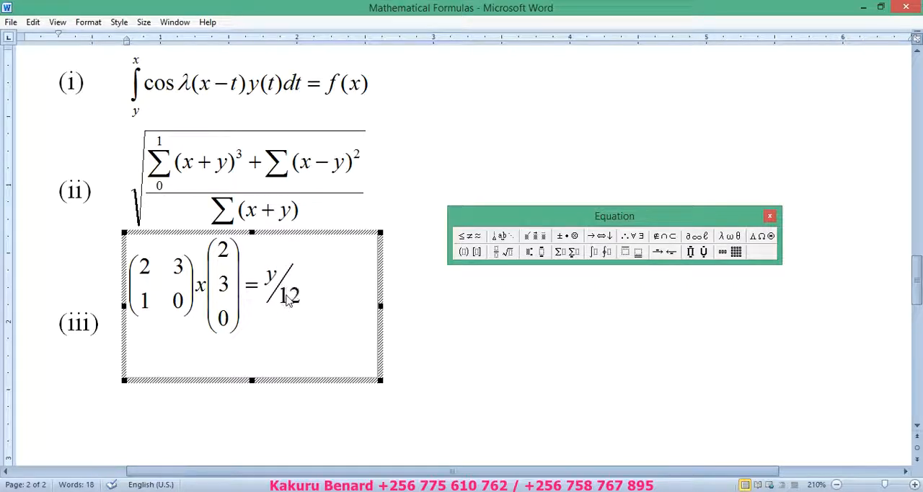
Step: Raise the fraction's 12 to the superscript power 2 and return to the document text
click(542, 264)
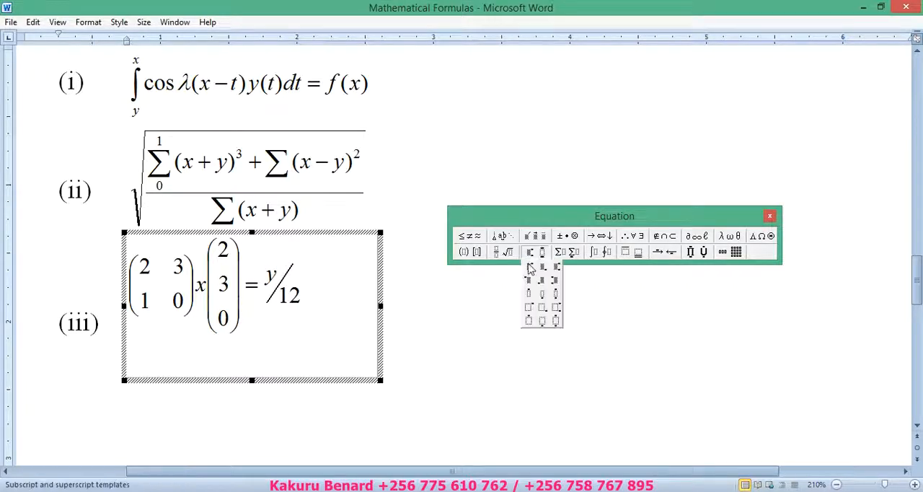
click(530, 269)
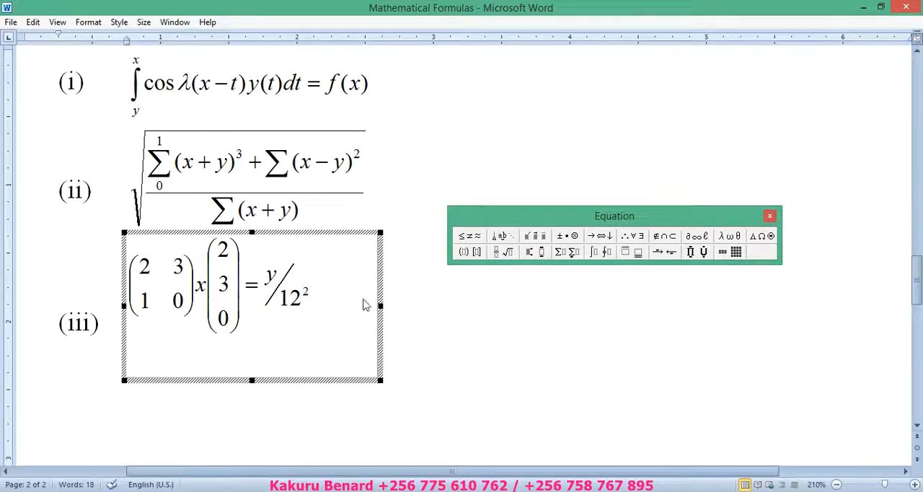
click(395, 280)
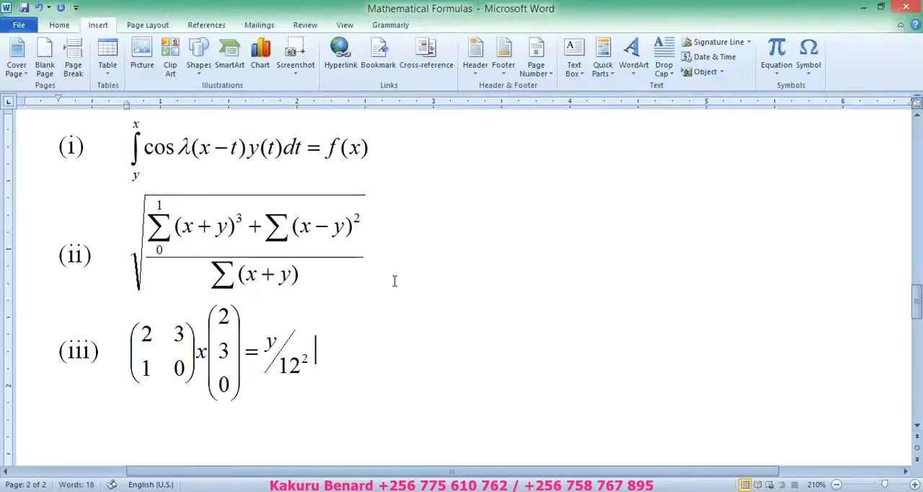
Step: Start list item (iv) on a new line below the third formula
key(Return)
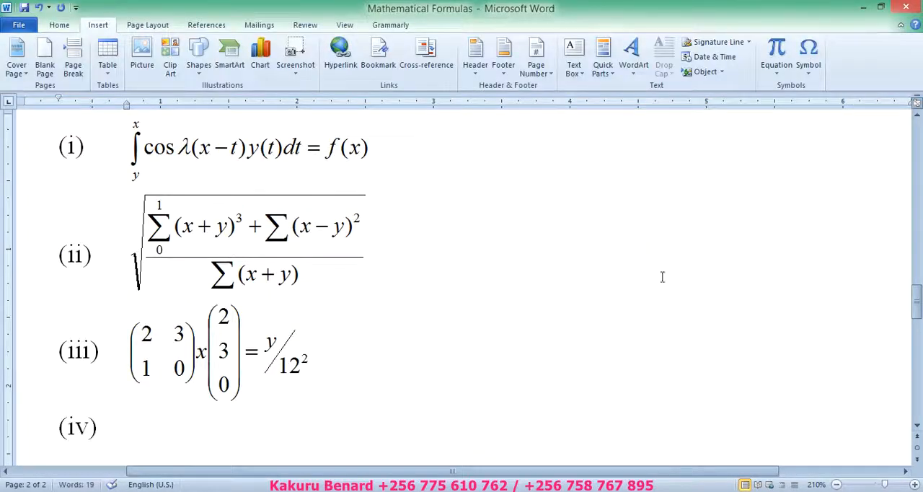
click(837, 484)
click(837, 485)
click(836, 485)
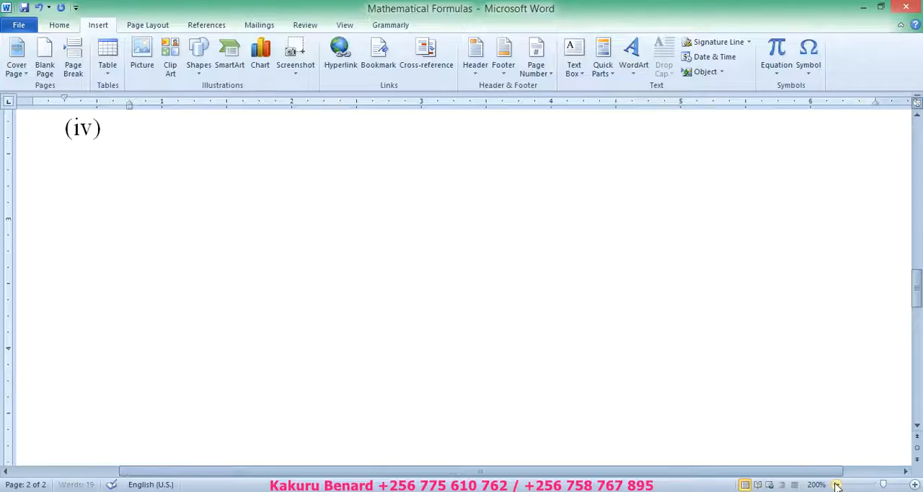
drag(918, 332, 919, 304)
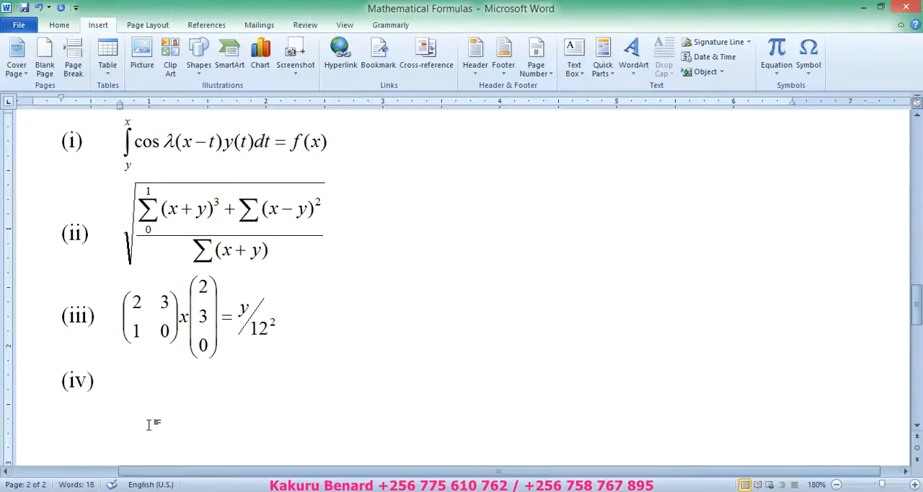
Step: Save the document and insert a new Microsoft Equation 3.0 object beside list item (iv)
click(23, 8)
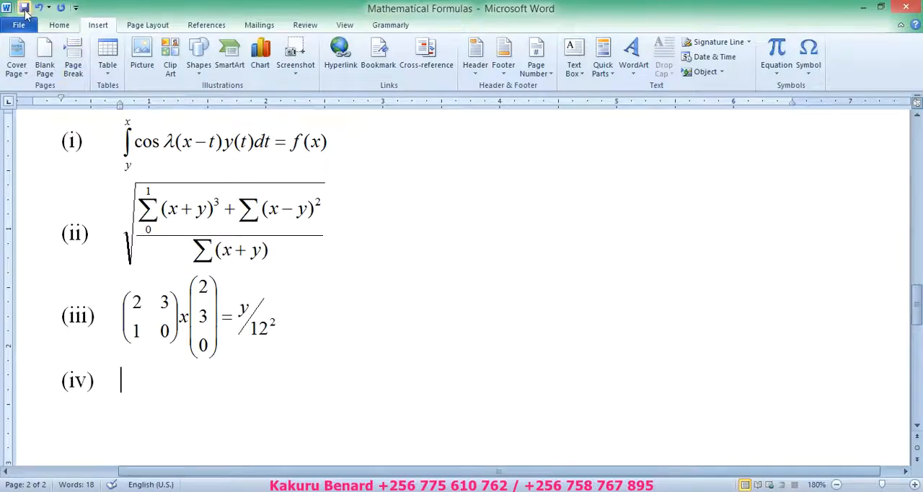
click(706, 72)
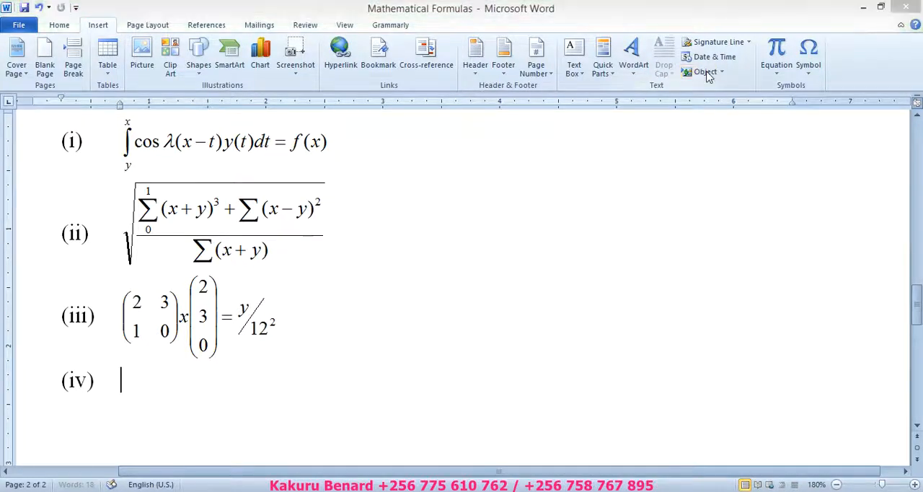
click(342, 216)
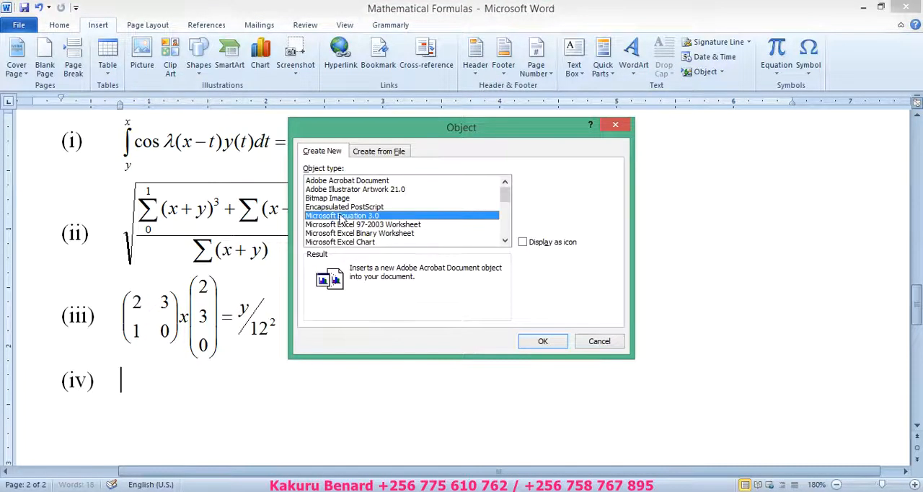
click(546, 348)
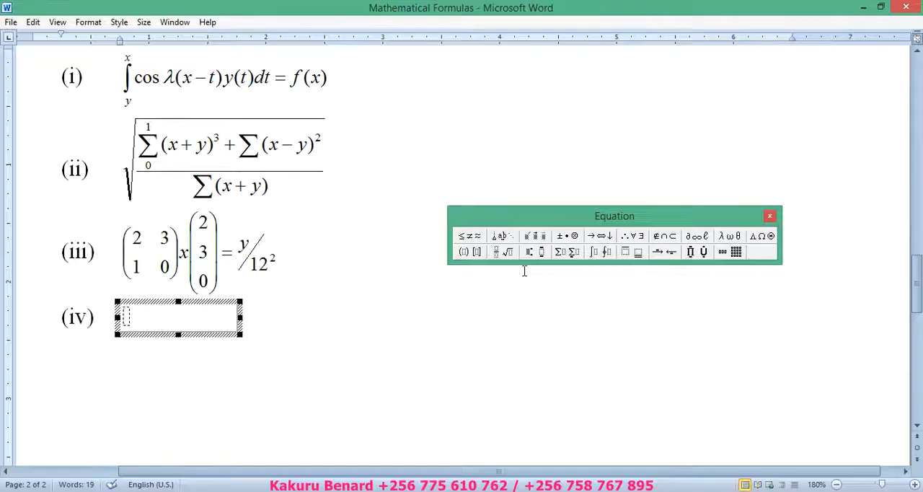
Step: Begin equation (iv) with a full-size vertical fraction of dy over dx, followed by an equals sign
click(496, 254)
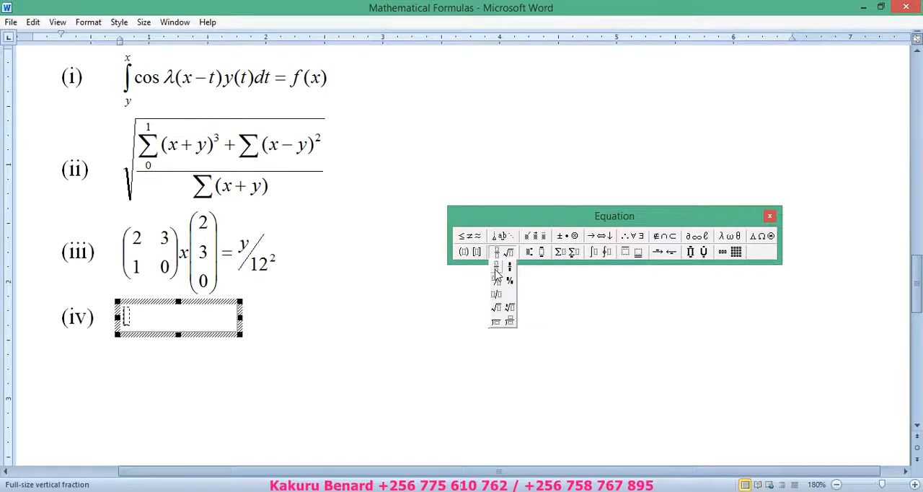
click(497, 274)
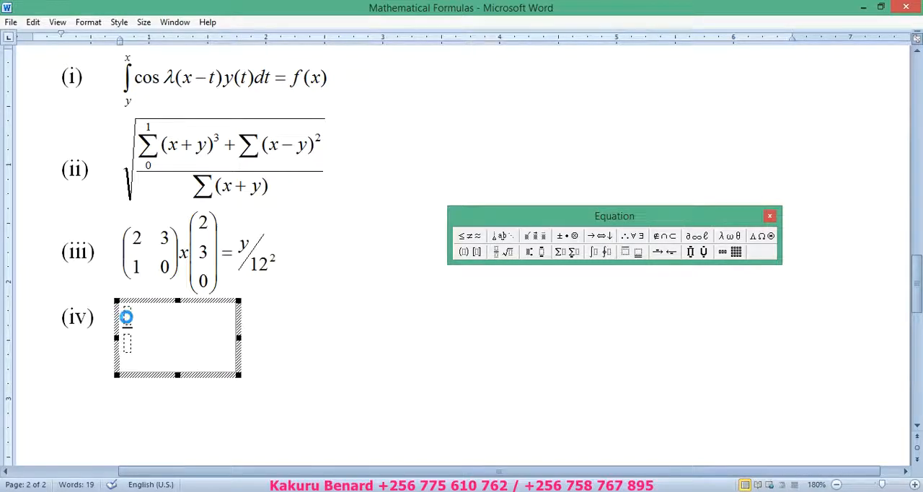
text(dy)
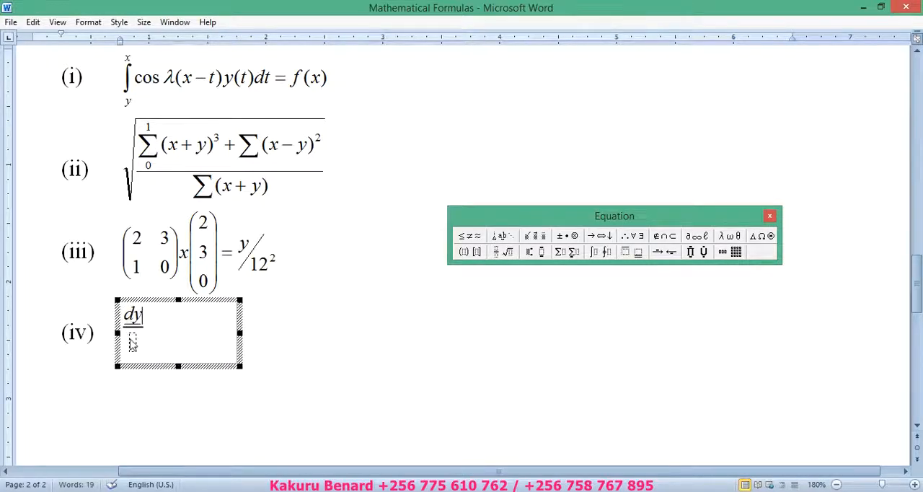
click(132, 345)
text(dx)
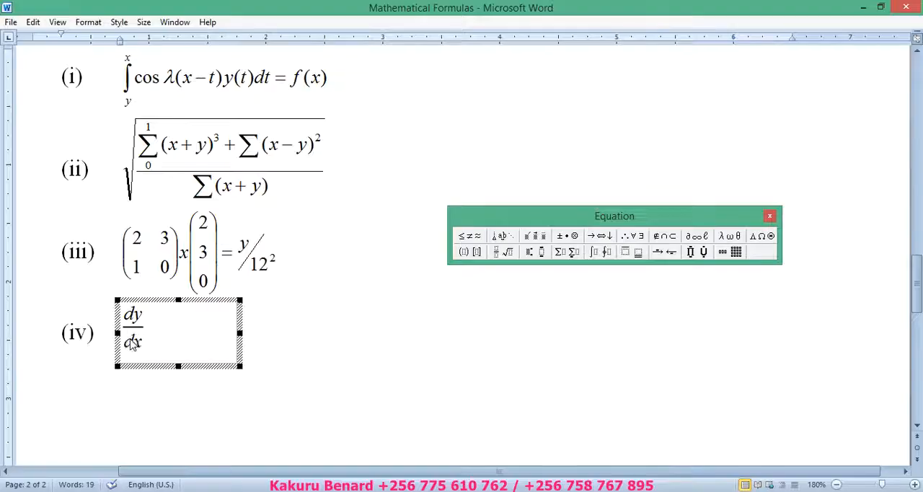
click(146, 328)
text(=)
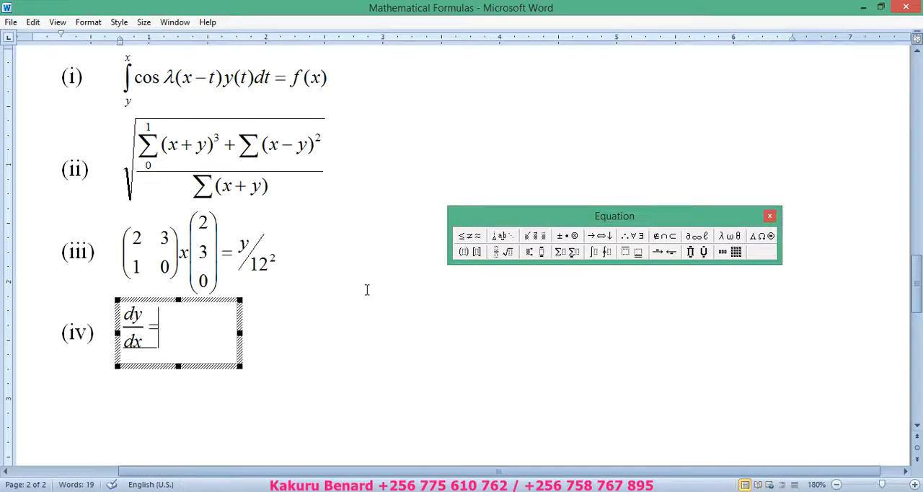
Step: Add a full-size diagonal fraction after the equals sign, with 1 as numerator and empty round brackets as denominator
click(501, 254)
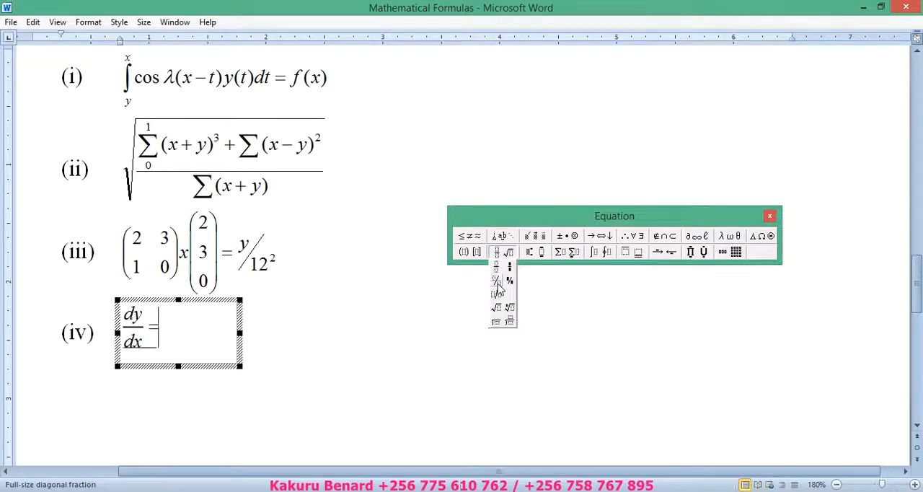
click(497, 283)
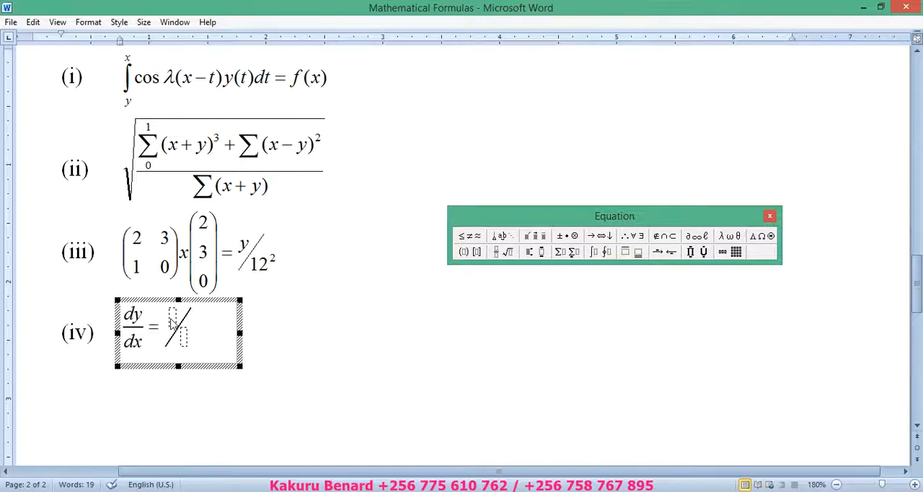
text(1)
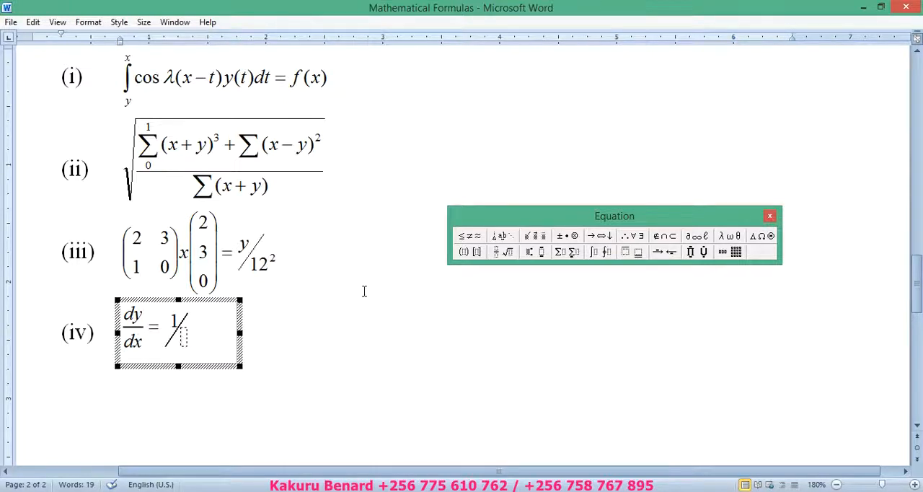
click(465, 252)
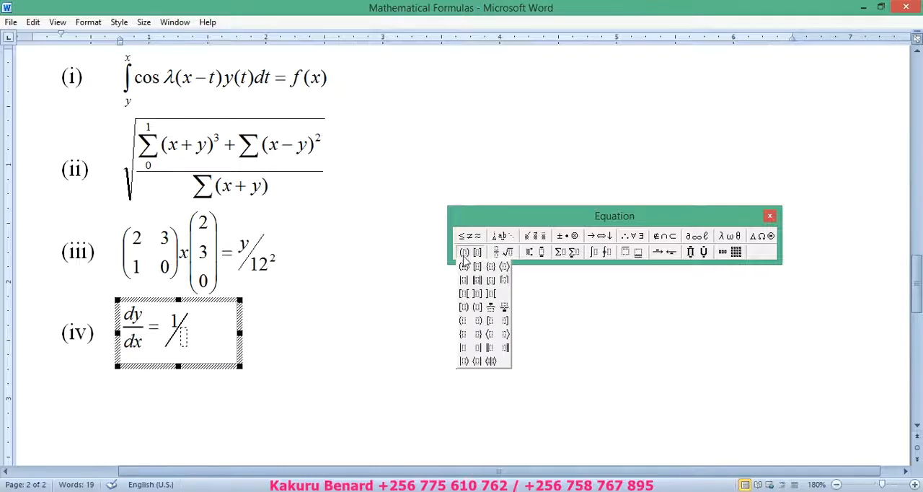
click(464, 269)
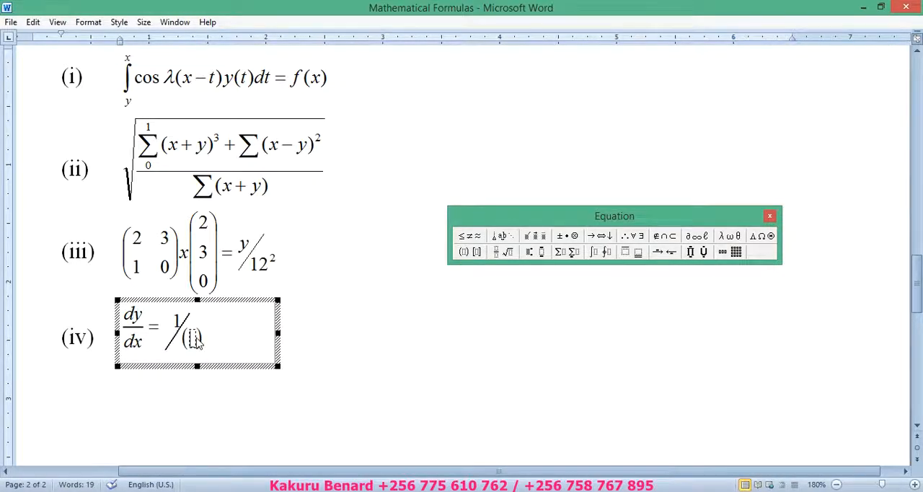
Step: Fill the round brackets in the denominator with a vertical fraction of dx over dy
click(497, 252)
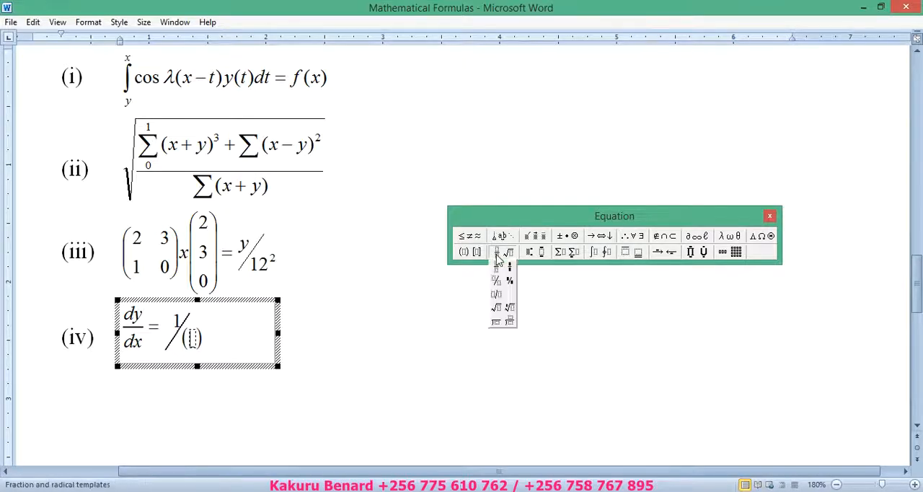
click(496, 267)
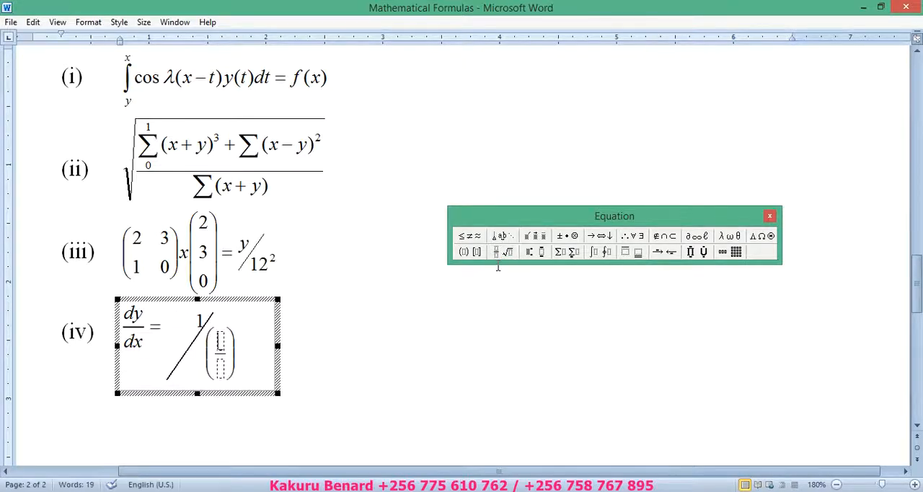
text(dx)
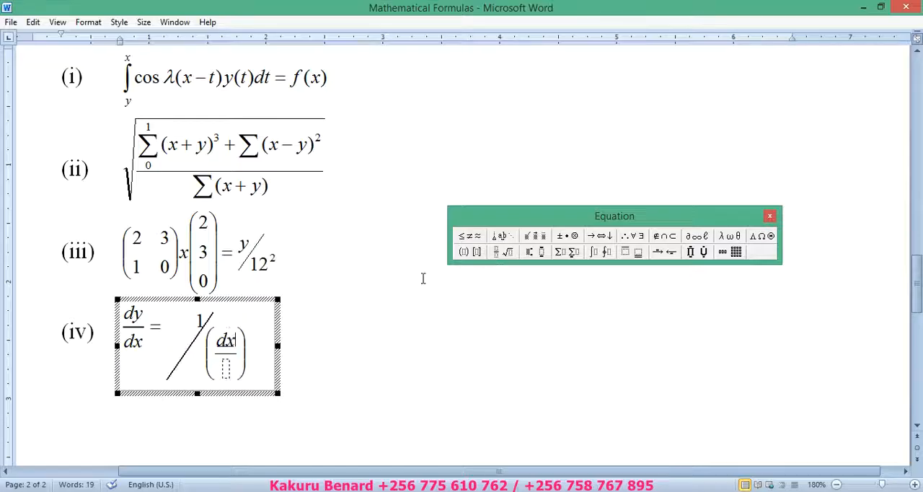
click(226, 371)
text(dy) )
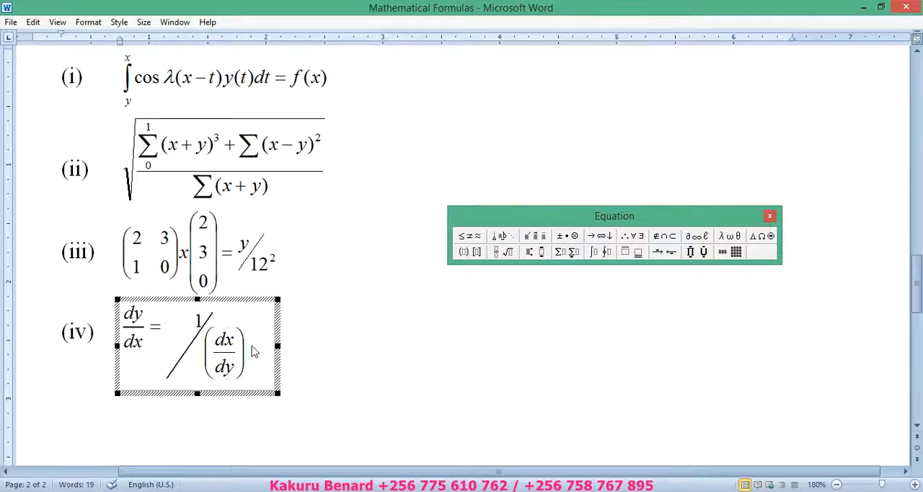
text(-)
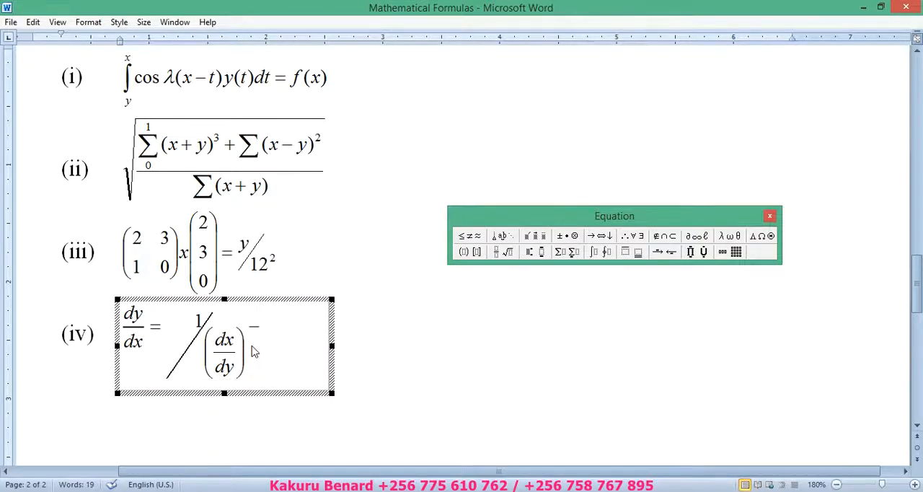
Step: Continue equation (iv) with a minus sign and a full-size vertical fraction whose numerator is 1
click(503, 254)
click(497, 269)
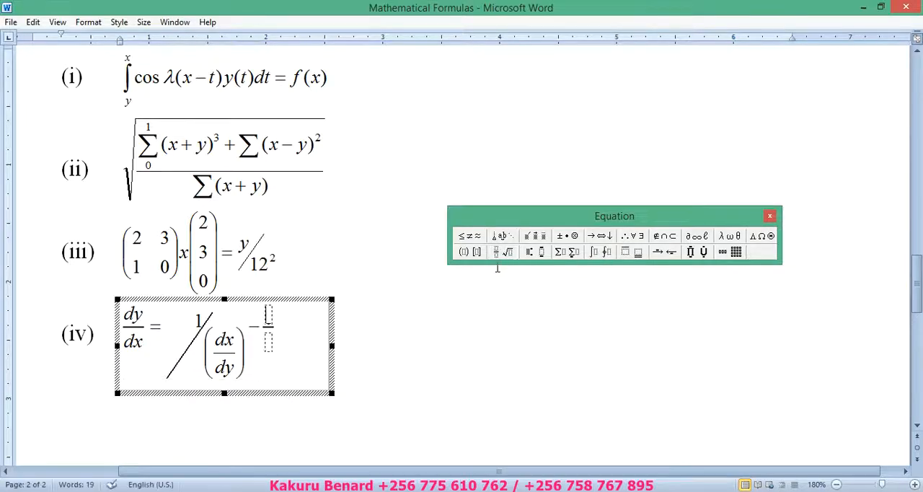
text(1)
click(269, 344)
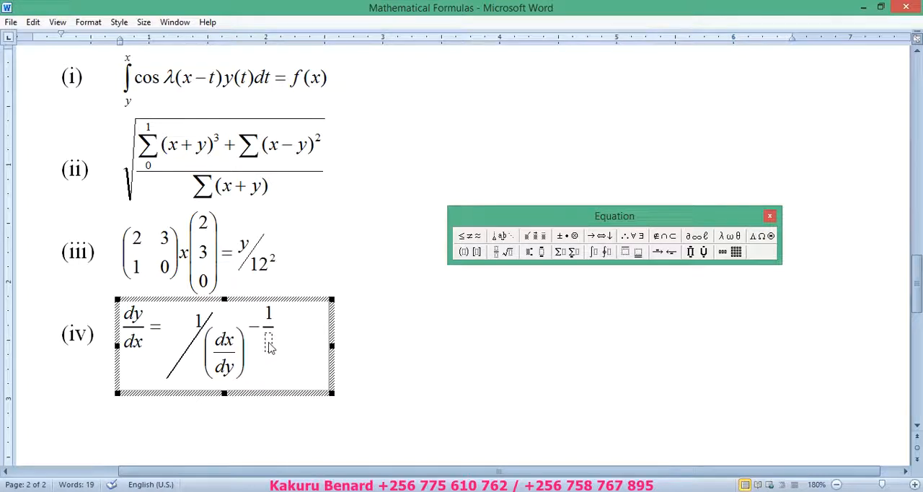
Step: Fill the new fraction's denominator with a square root containing 1-x in round brackets
click(503, 253)
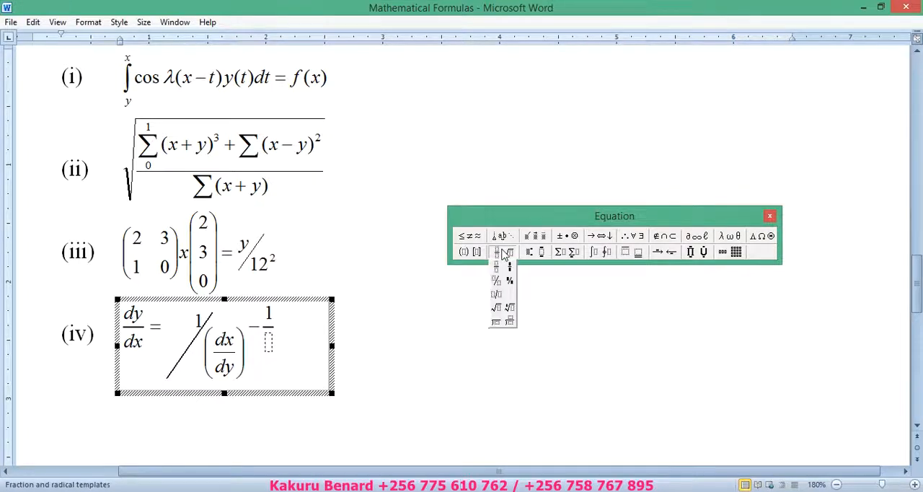
click(497, 311)
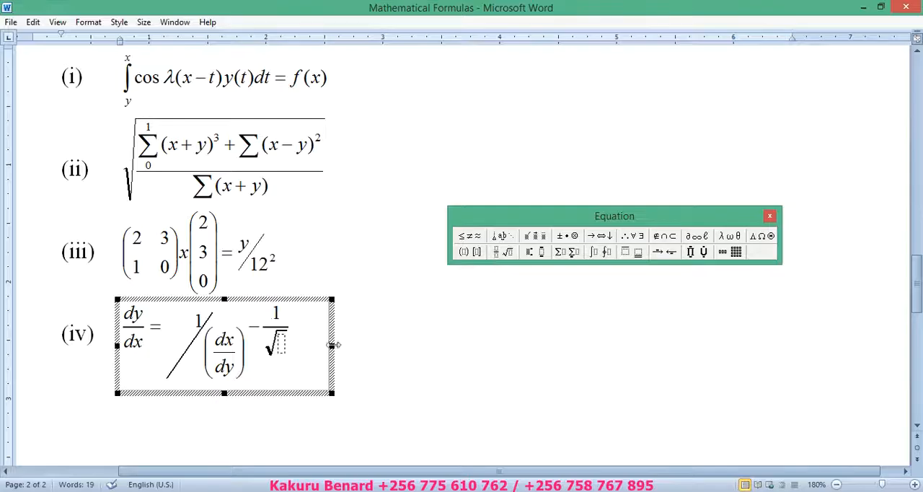
click(465, 252)
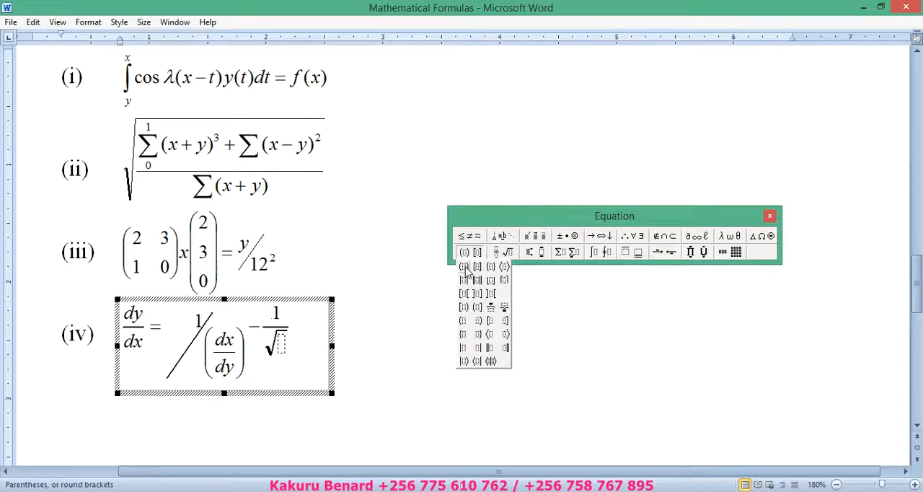
click(466, 268)
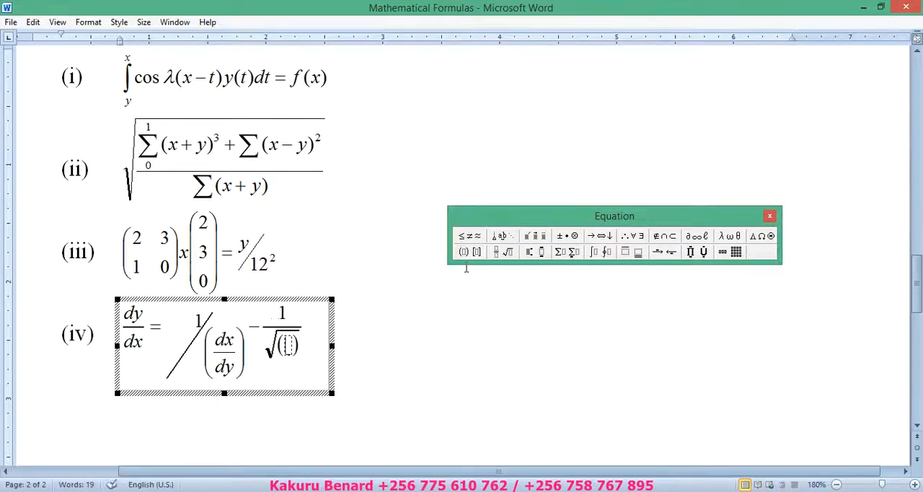
text(1)
text(-x)
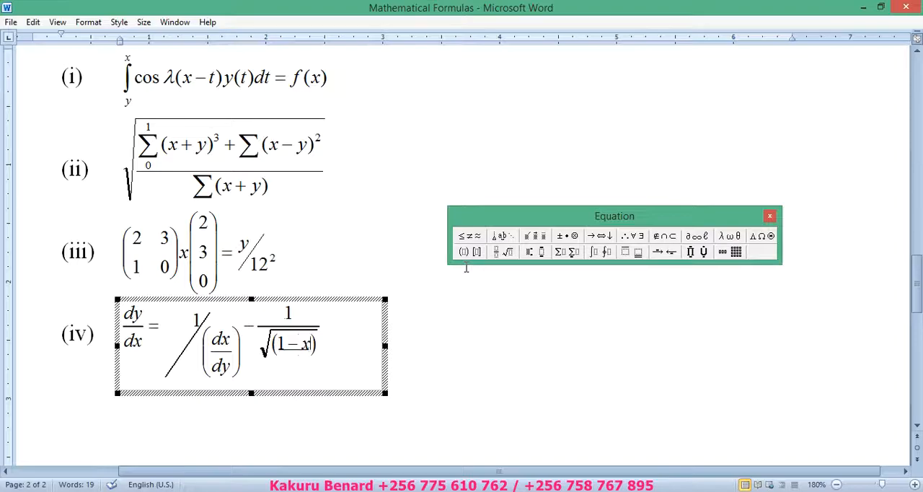
Step: Raise the x under the square root to the superscript power 2, then close the equation and save the document
click(503, 252)
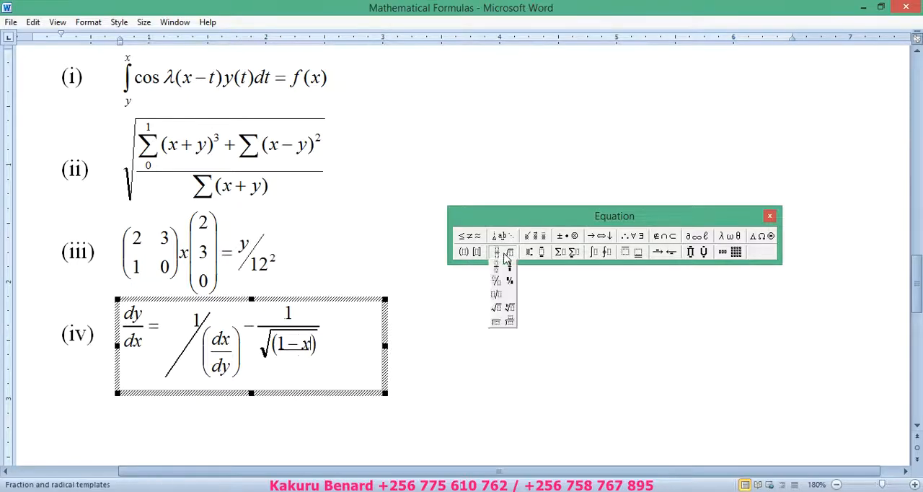
click(528, 266)
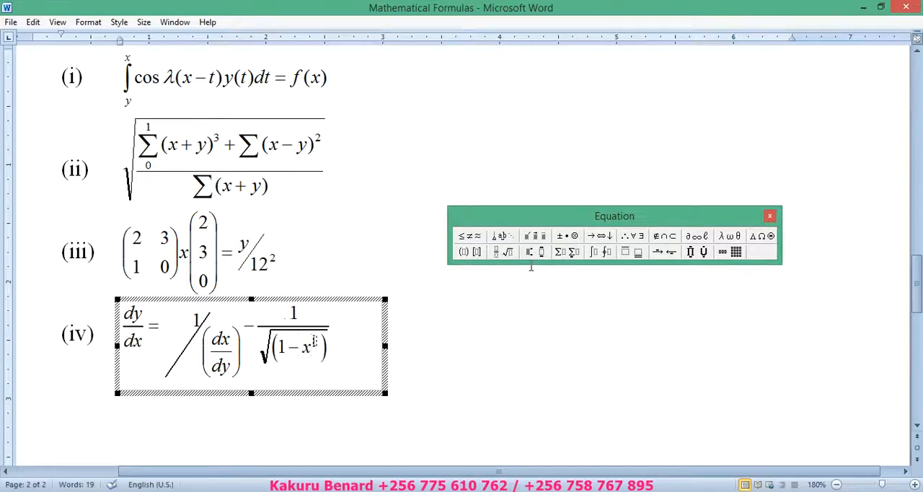
text(2)
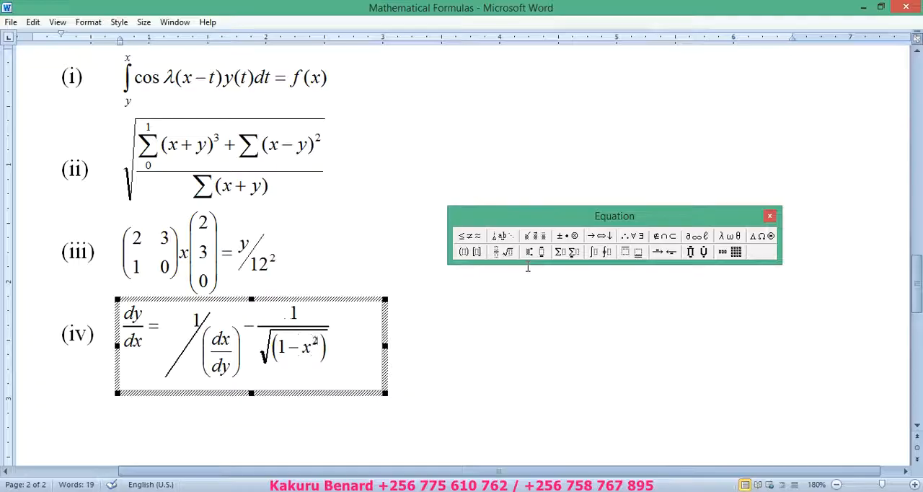
click(399, 322)
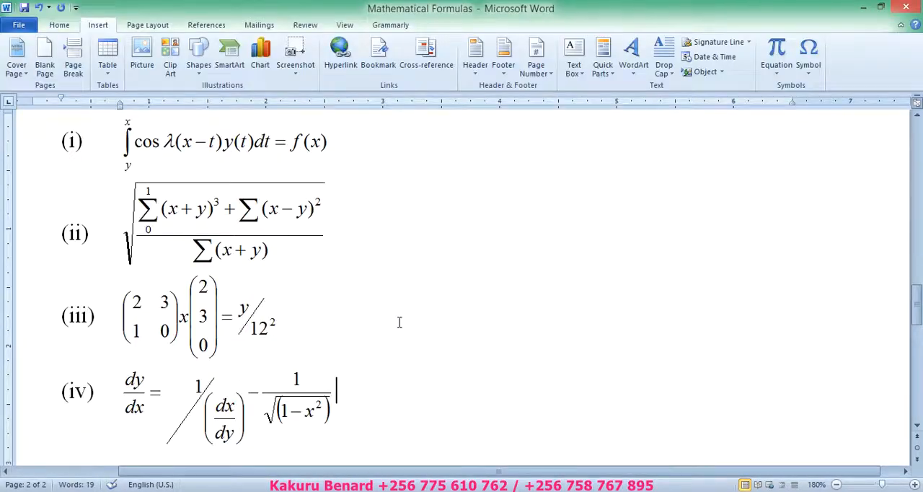
key(ctrl+s)
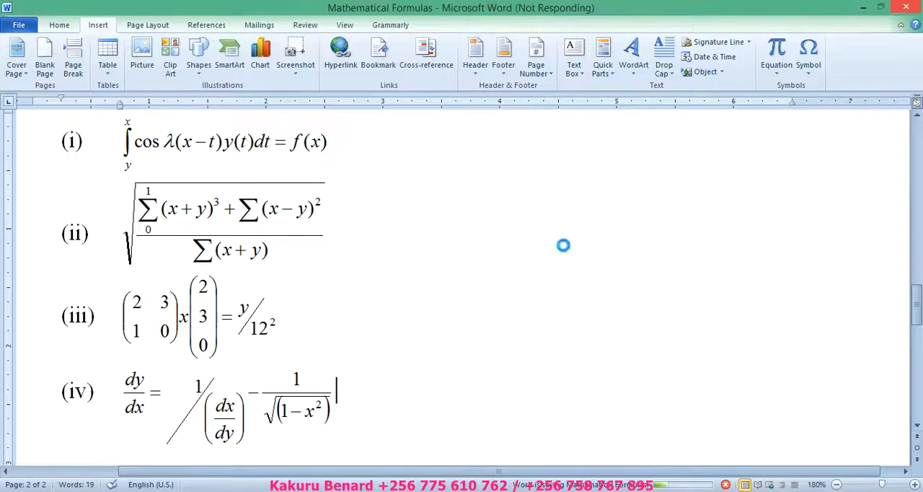
Step: Check the workbook PDF in Adobe Reader for the next task, then view Word's page 2 at 110% zoom
key(alt+Tab)
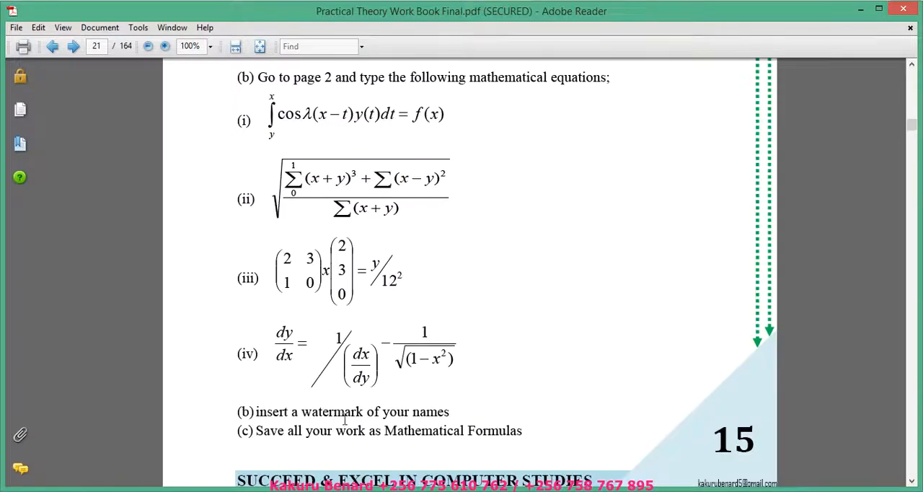
key(alt+Tab)
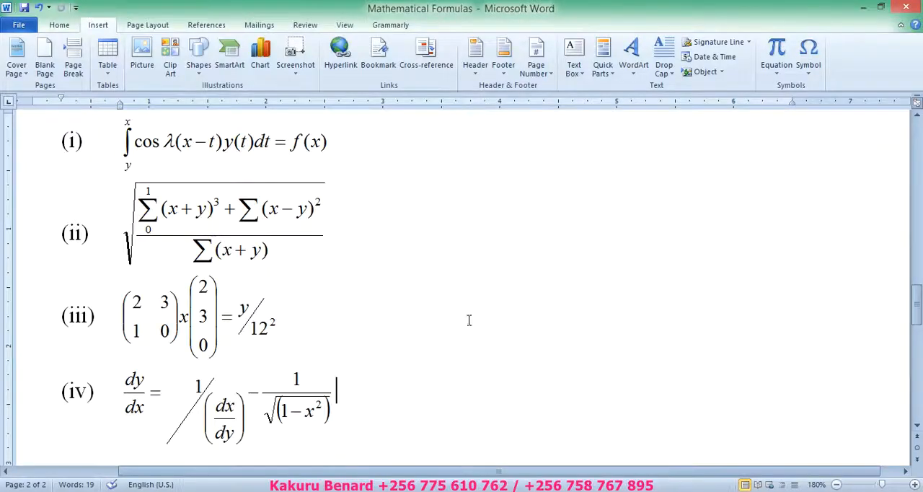
click(836, 484)
click(836, 484)
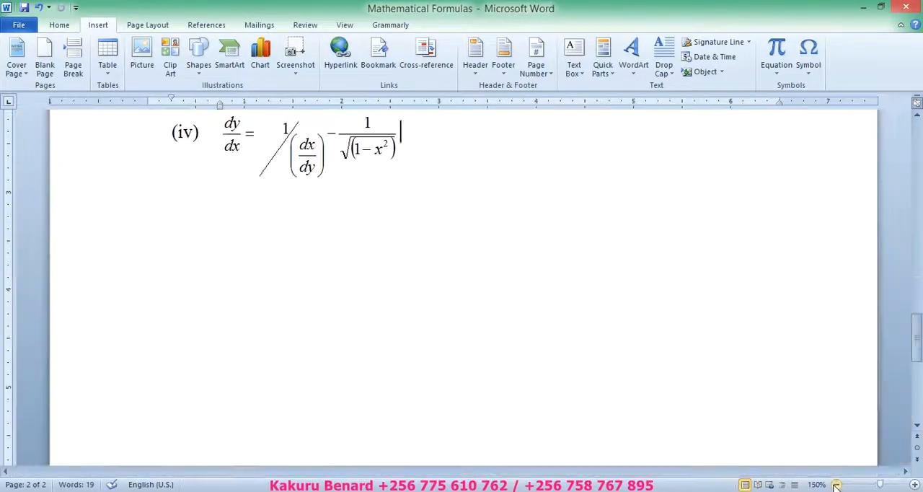
click(836, 484)
click(836, 484)
click(836, 484)
click(836, 484)
click(836, 484)
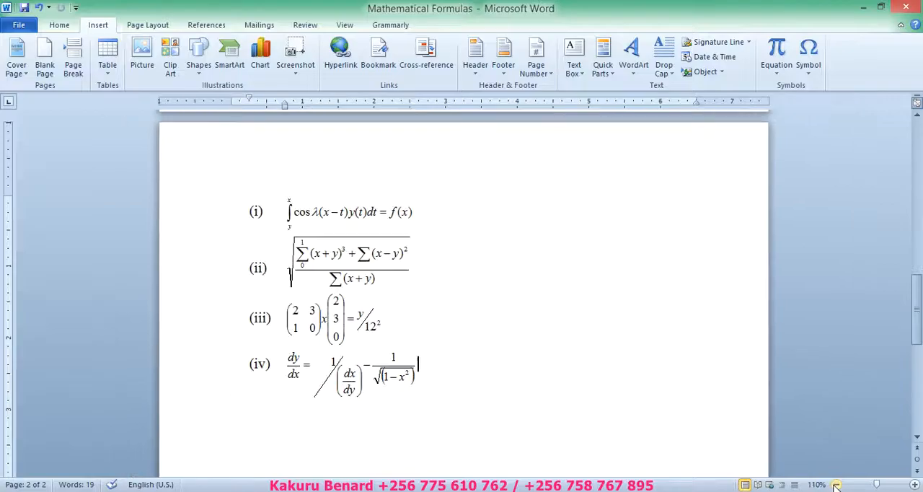
mouse_move(918, 331)
mouse_down()
mouse_move(921, 170)
mouse_move(919, 334)
mouse_up()
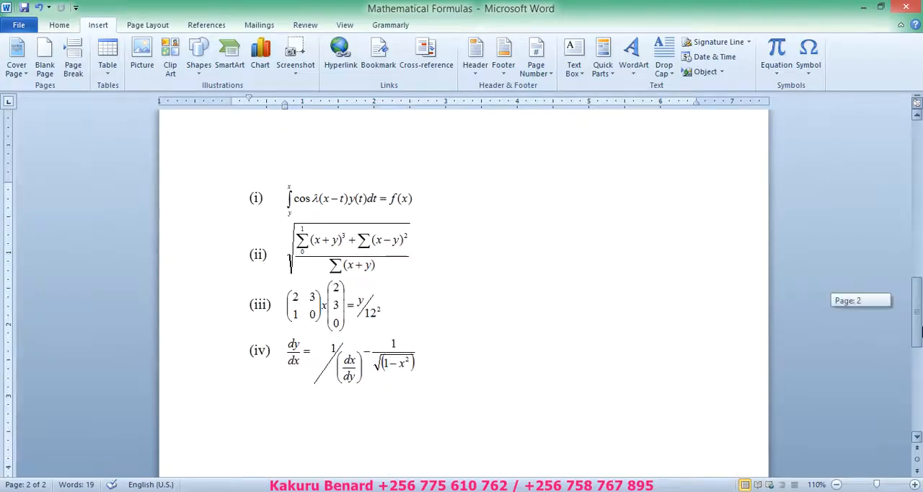
Step: Add a custom text watermark of the author's full name to the document, with the semitransparent diagonal layout
click(148, 26)
click(321, 69)
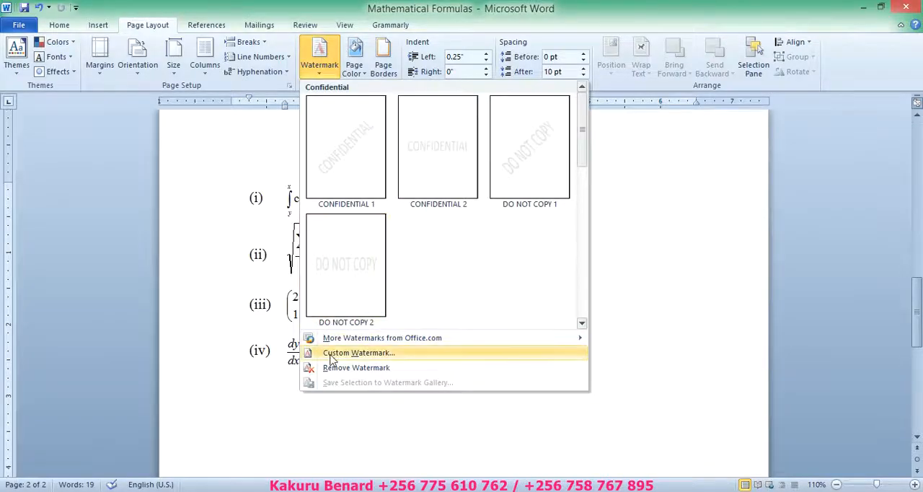
click(331, 355)
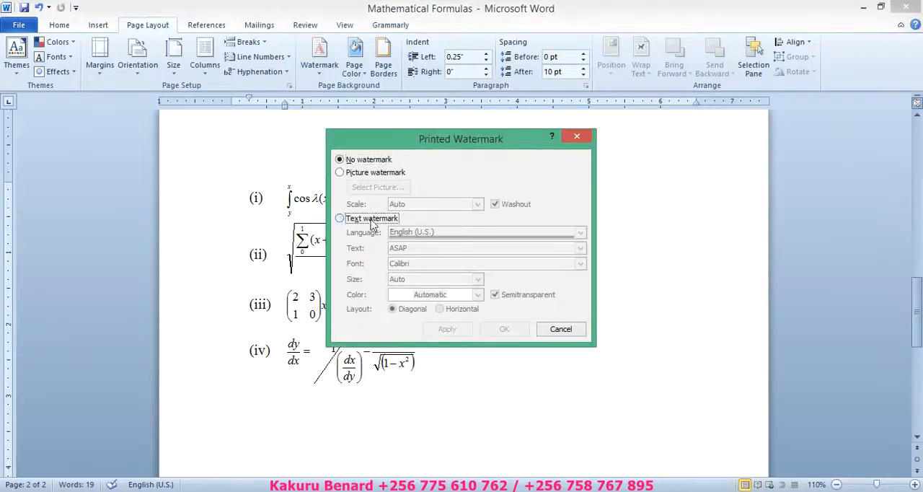
click(371, 220)
click(373, 247)
text(KA)
key(BackSpace)
text(a)
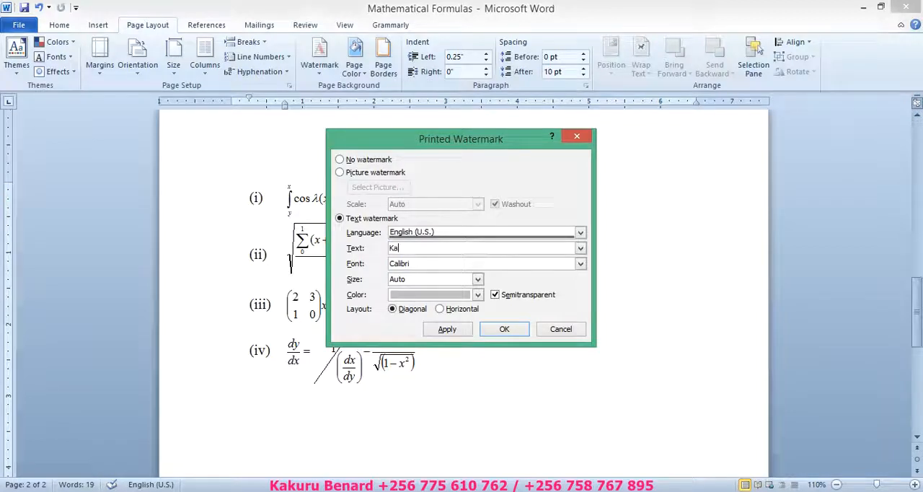
text(kuru Benard)
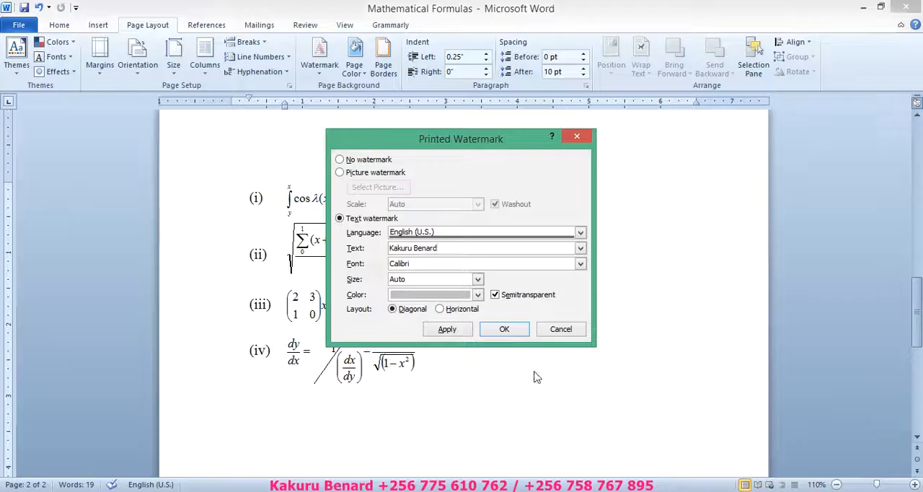
click(505, 330)
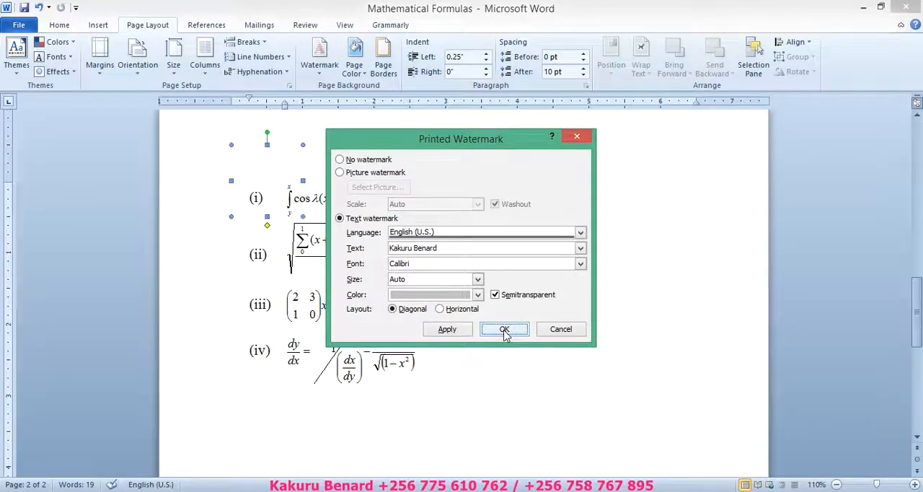
Step: Save the Mathematical Formulas document and close it with its changes kept, returning to the exercise in the workbook PDF
drag(920, 303, 921, 137)
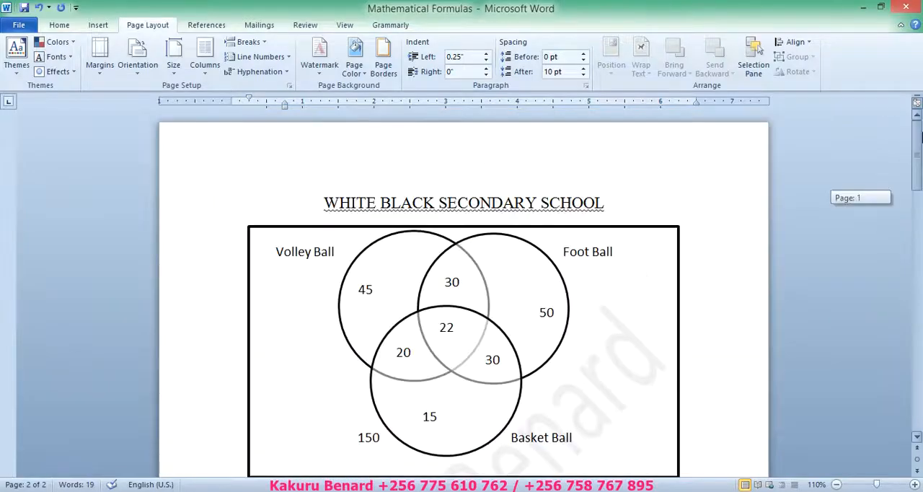
click(24, 7)
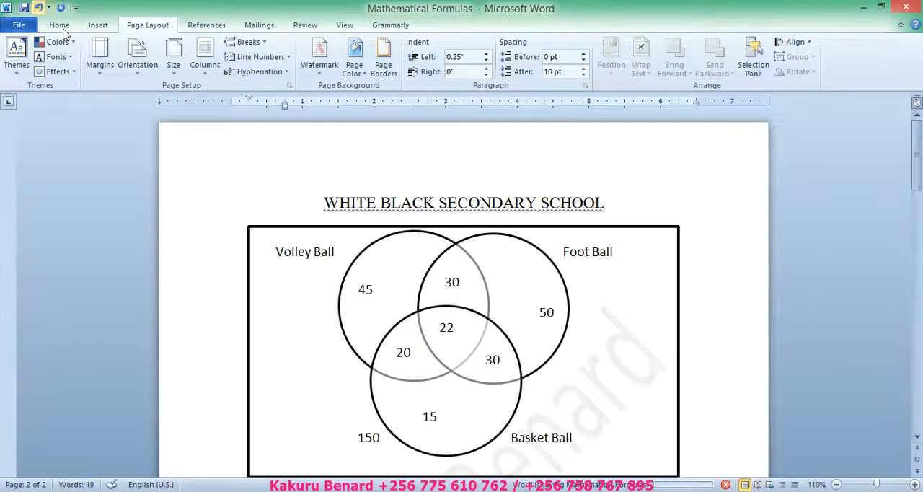
click(62, 27)
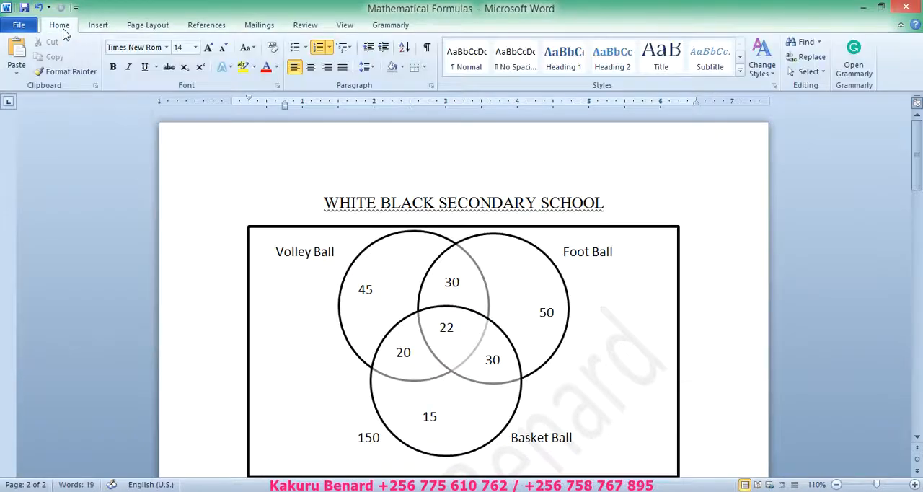
click(918, 6)
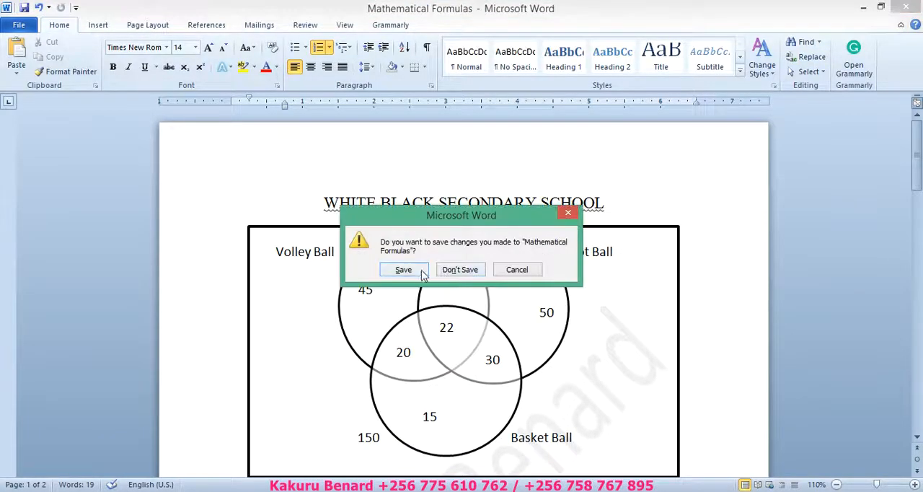
click(404, 270)
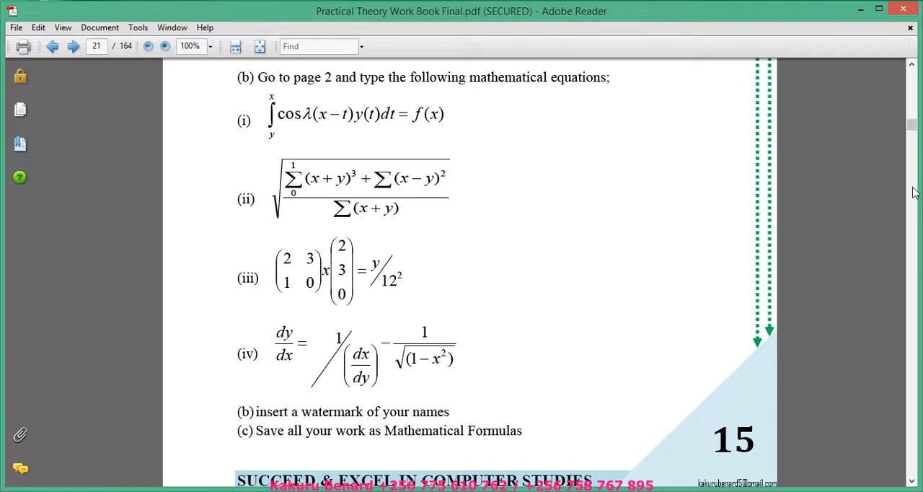
click(912, 67)
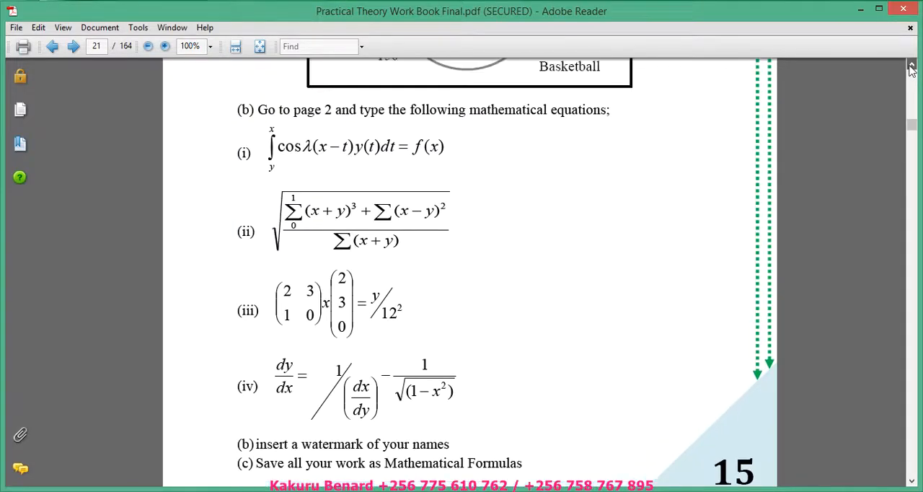